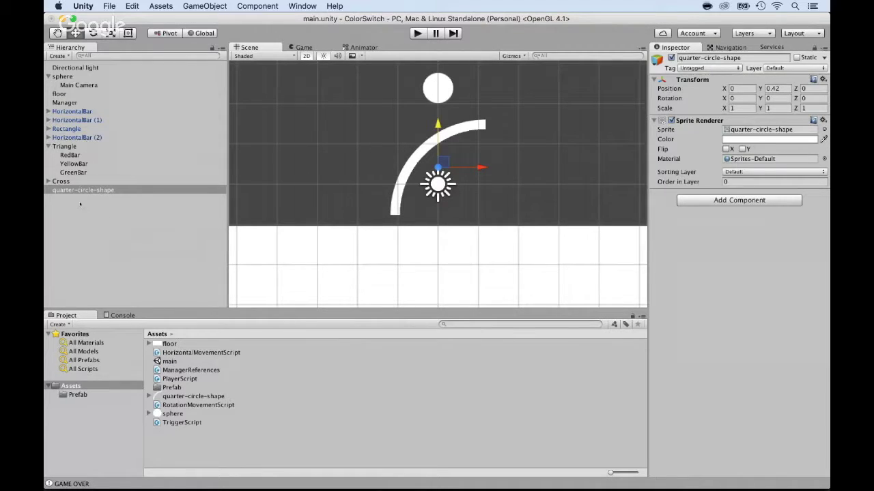
Try a convex Mesh Collider on quarter-circle-shape, using the triangle's RedBar components as reference.
left_click(66, 156)
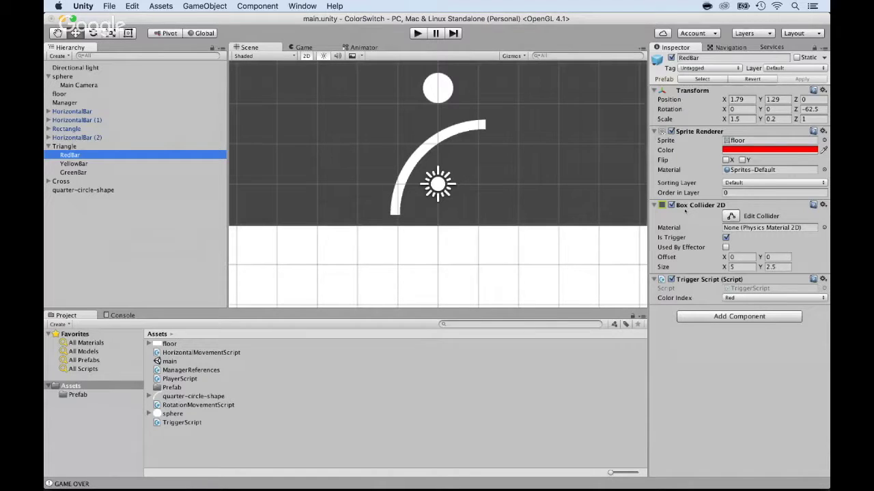
left_click(93, 191)
left_click(719, 200)
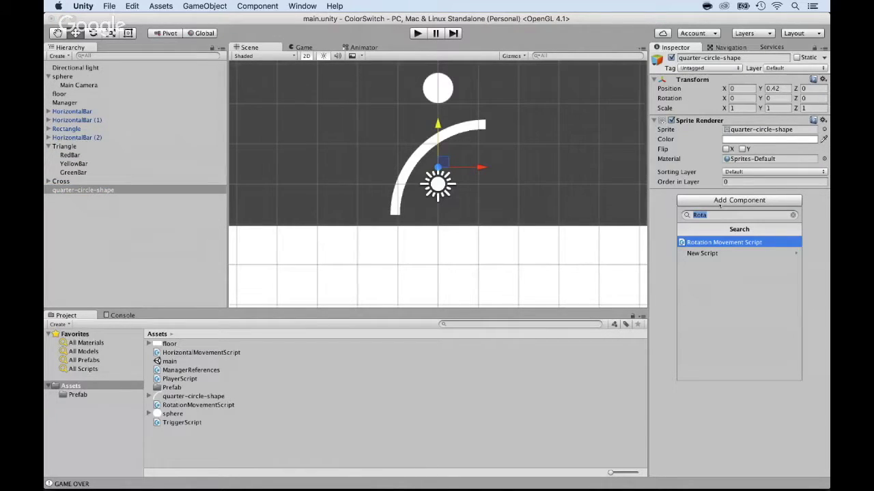
type("collider")
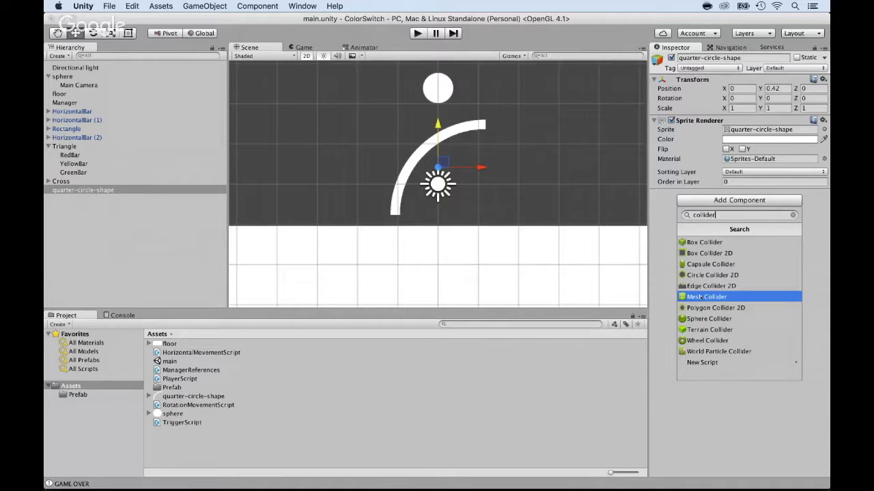
left_click(701, 297)
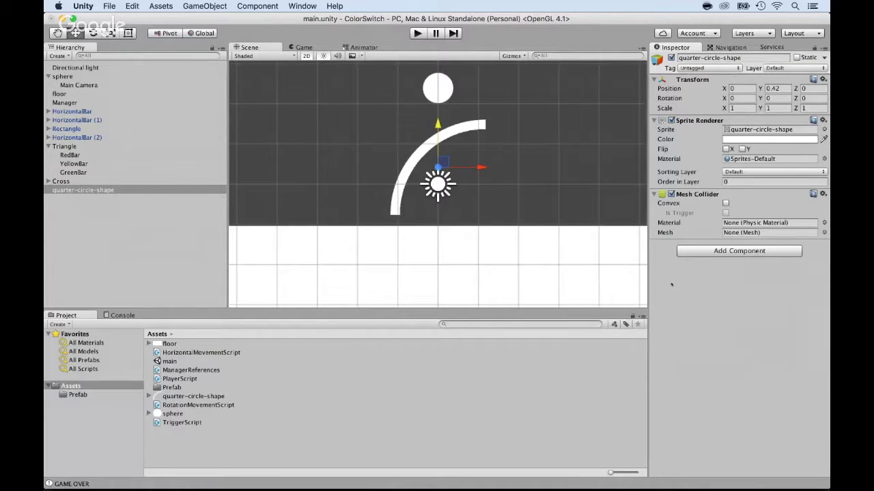
left_click(725, 203)
double_click(83, 189)
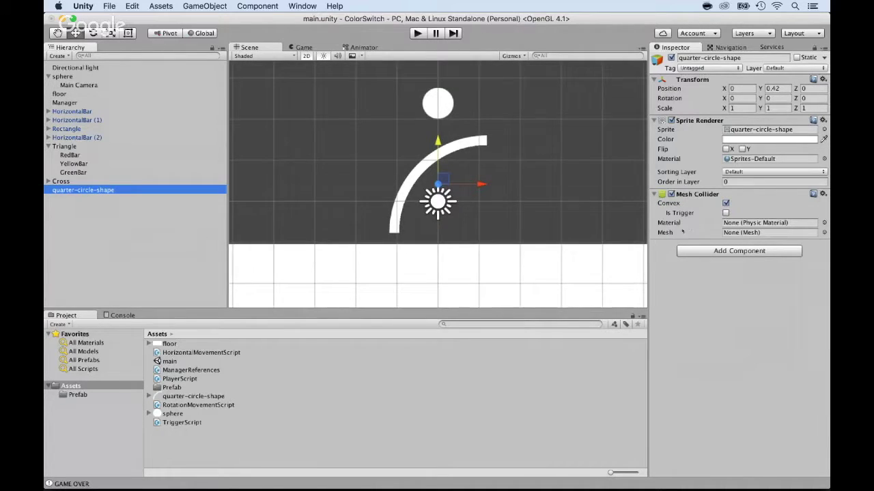
scroll(480, 191, "up", 2)
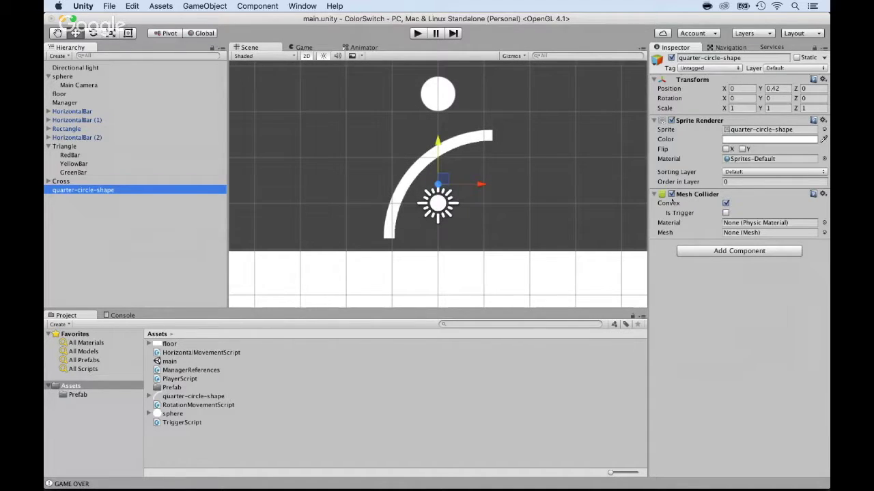
Disable the Mesh Collider on quarter-circle-shape and remove the component.
left_click(671, 194)
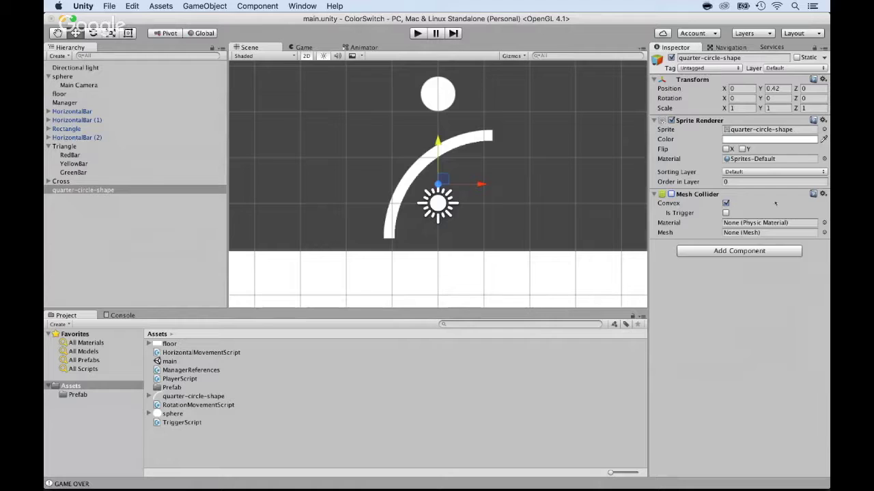
left_click(822, 193)
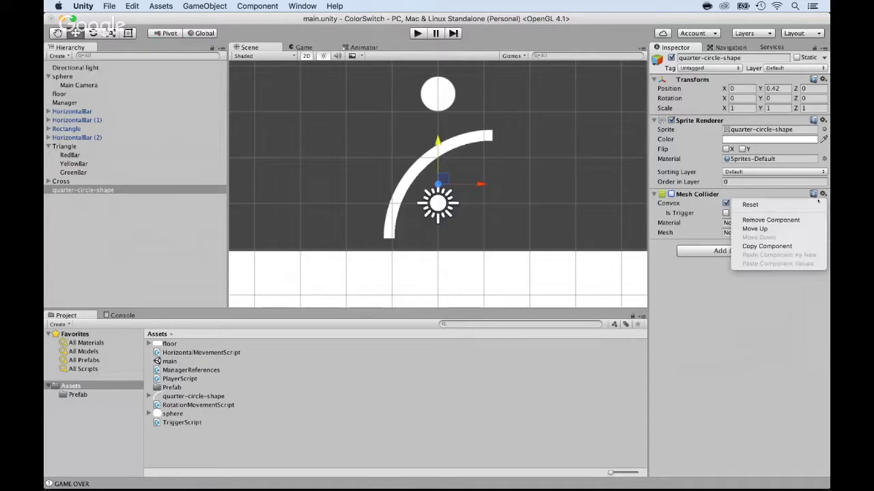
left_click(788, 221)
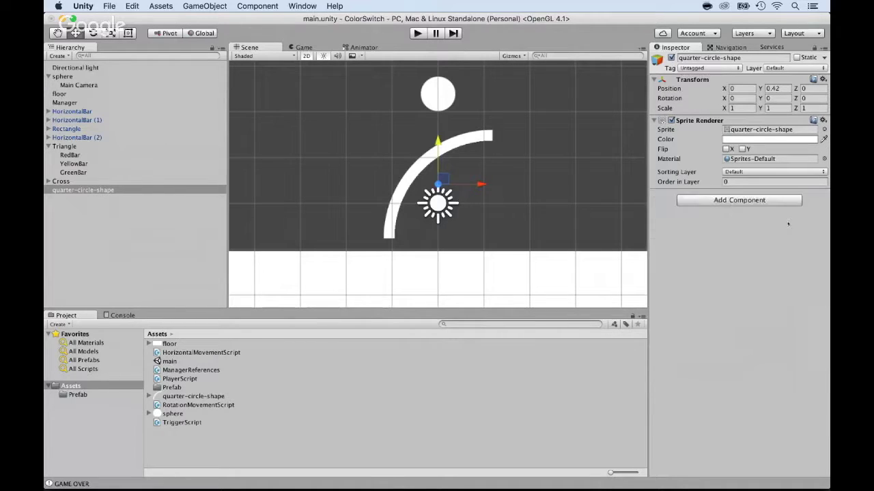
Add a Polygon Collider 2D to quarter-circle-shape and inspect its outline in collider edit mode.
left_click(753, 201)
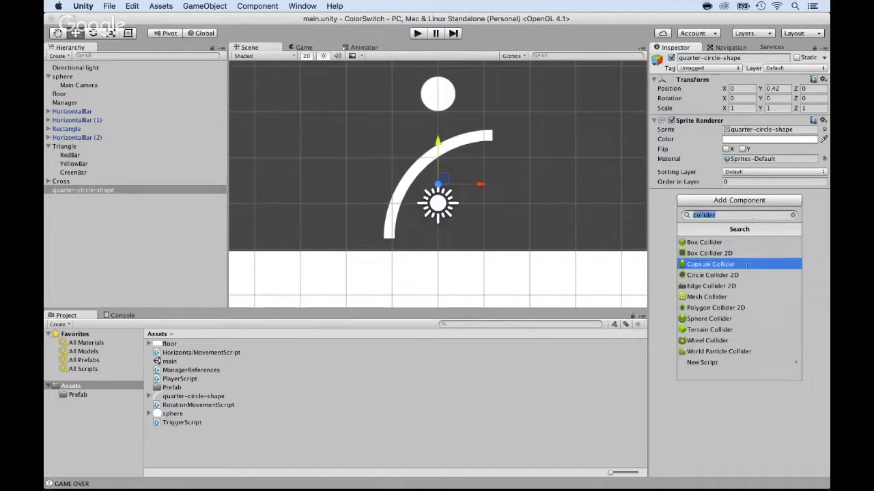
left_click(735, 309)
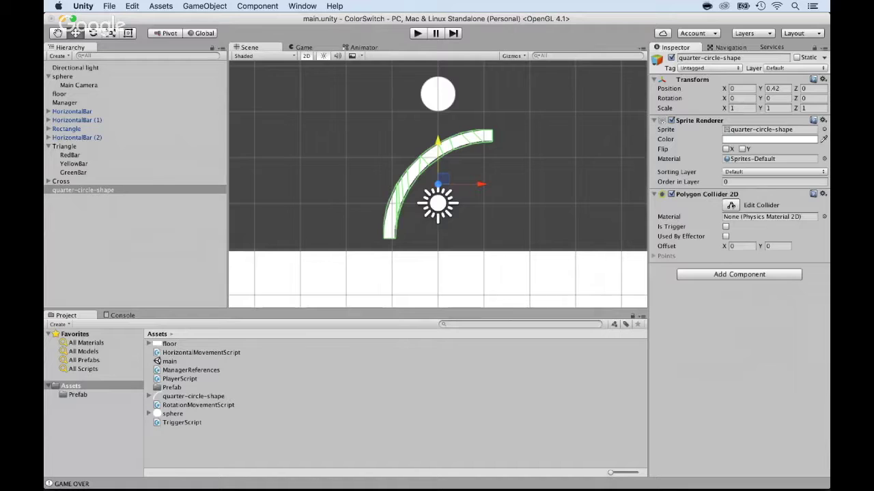
left_click(730, 205)
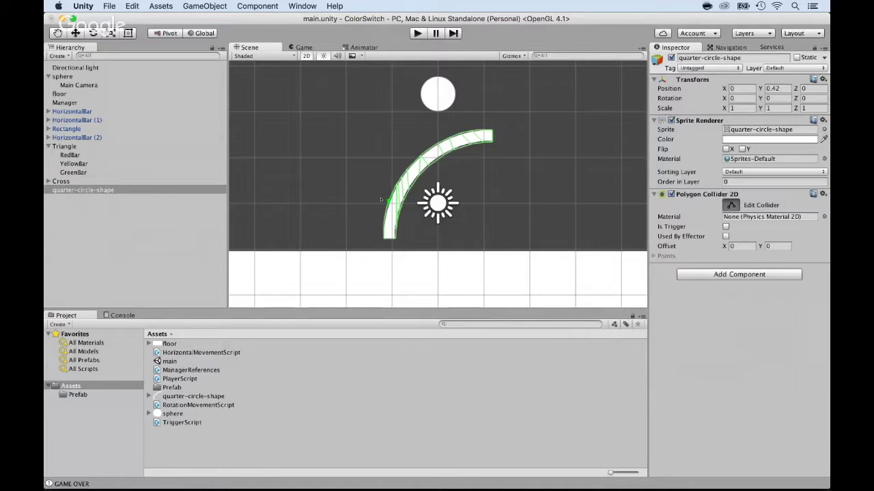
scroll(437, 184, "up", 5)
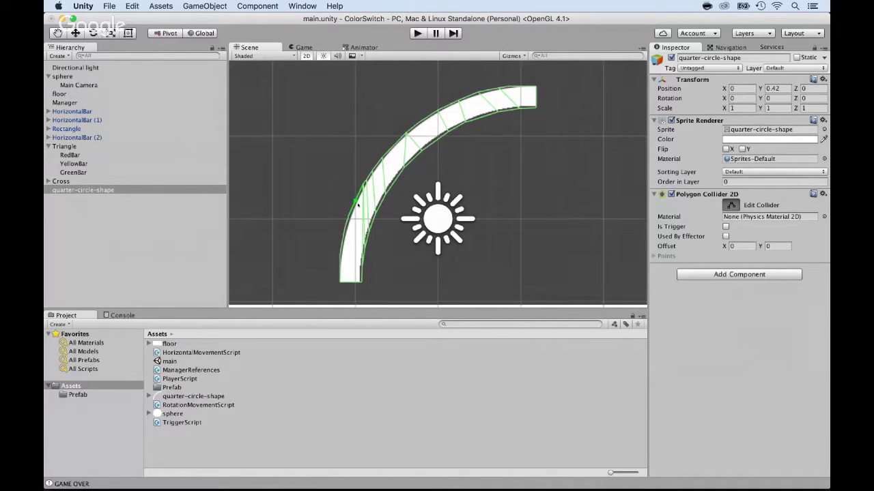
left_click(731, 205)
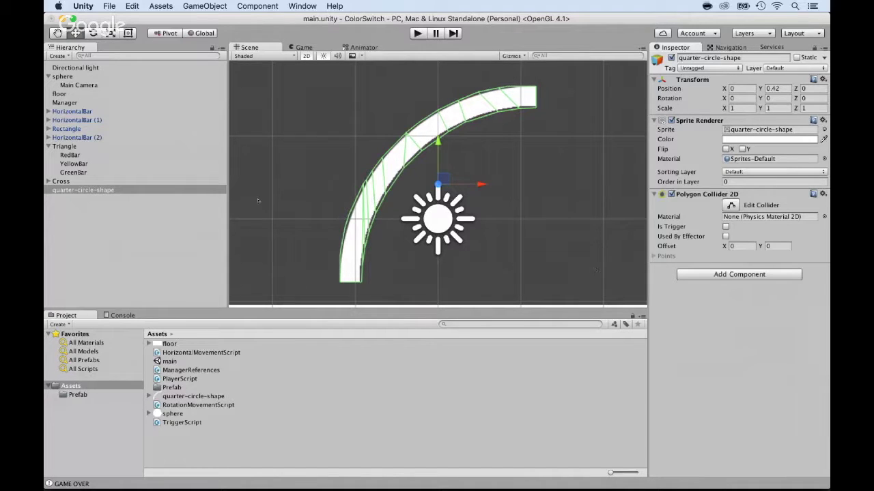
Add the Trigger Script component to quarter-circle-shape, matching the setup of RedBar.
left_click(70, 155)
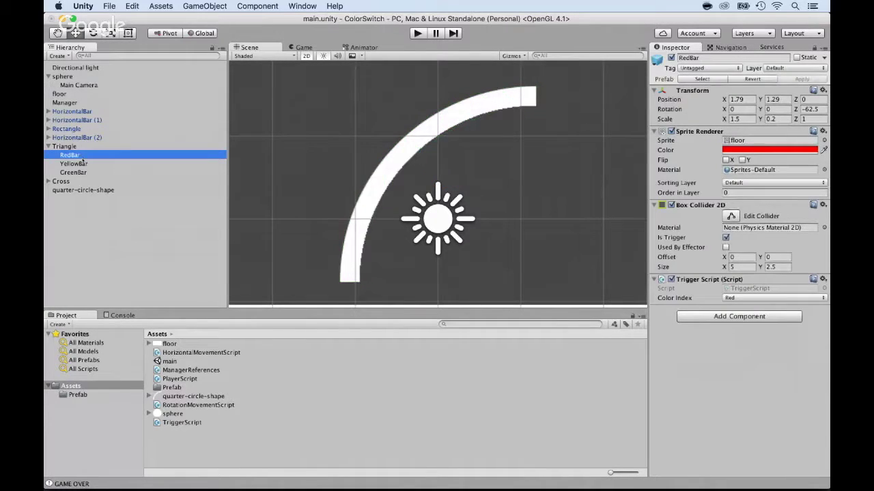
left_click(84, 189)
left_click(696, 275)
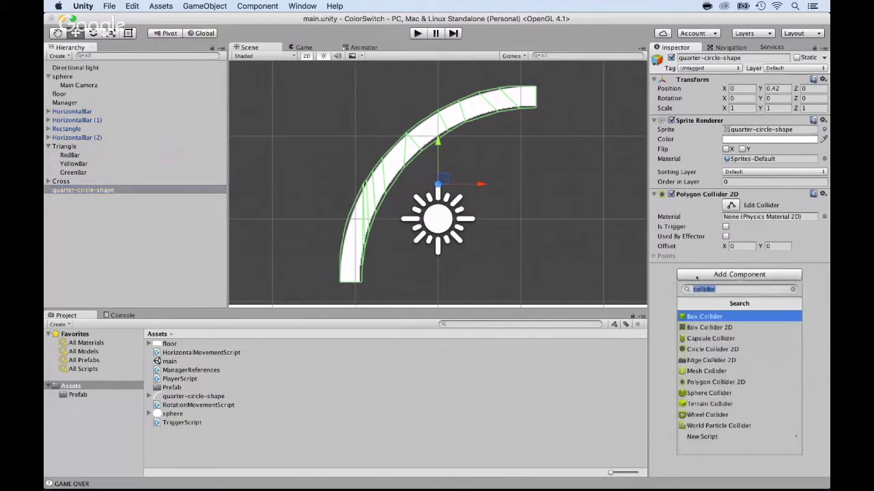
type("trigger")
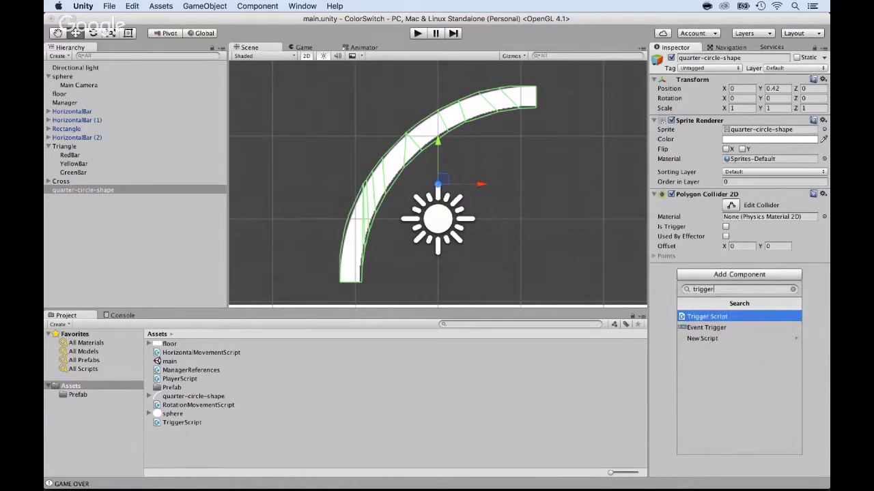
left_click(688, 316)
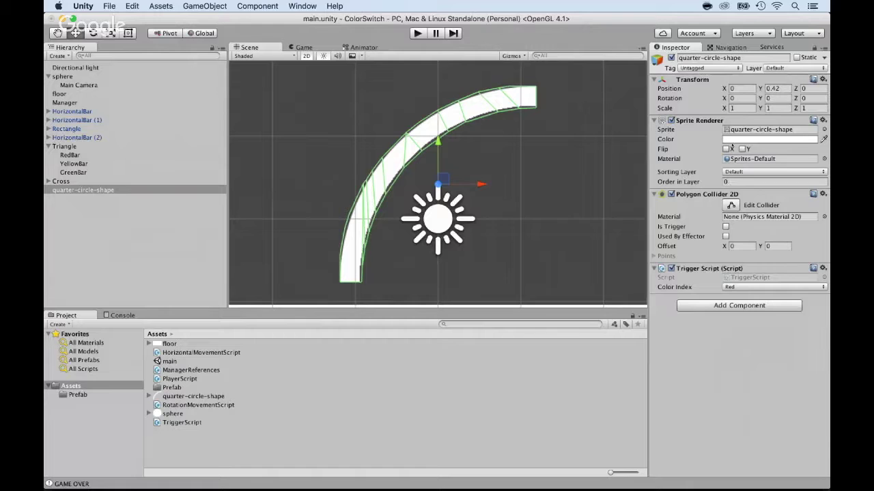
Set the sprite color of quarter-circle-shape to pure red, FF0000FF.
left_click(733, 139)
left_click(614, 145)
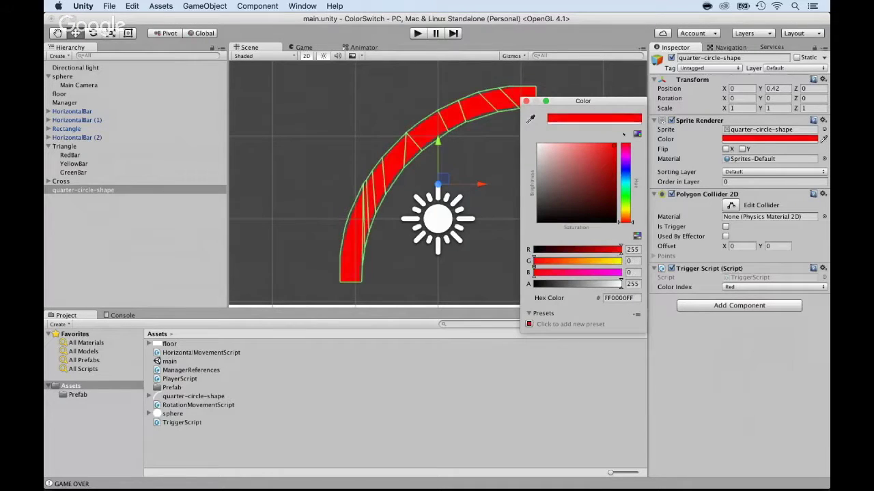
left_click(526, 101)
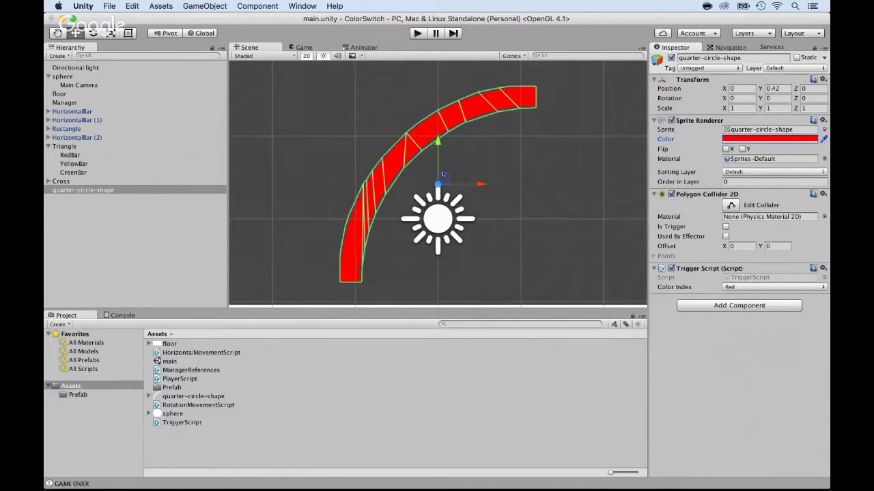
Create an empty game object named Circle at the scene's root level and make quarter-circle-shape its child.
scroll(443, 174, "down", 3)
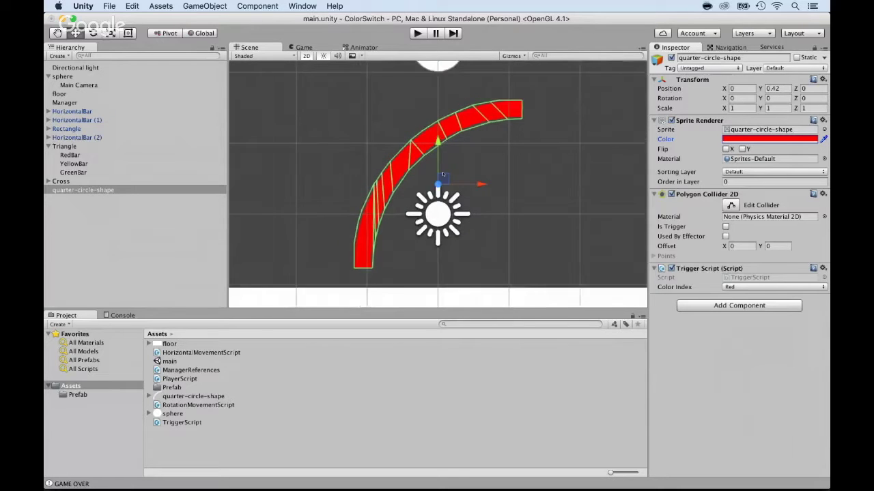
scroll(443, 175, "down", 2)
right_click(81, 218)
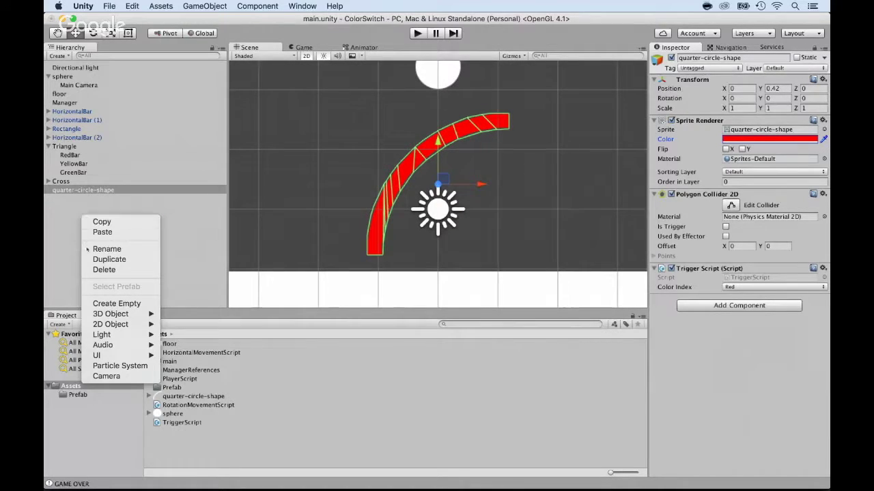
left_click(96, 303)
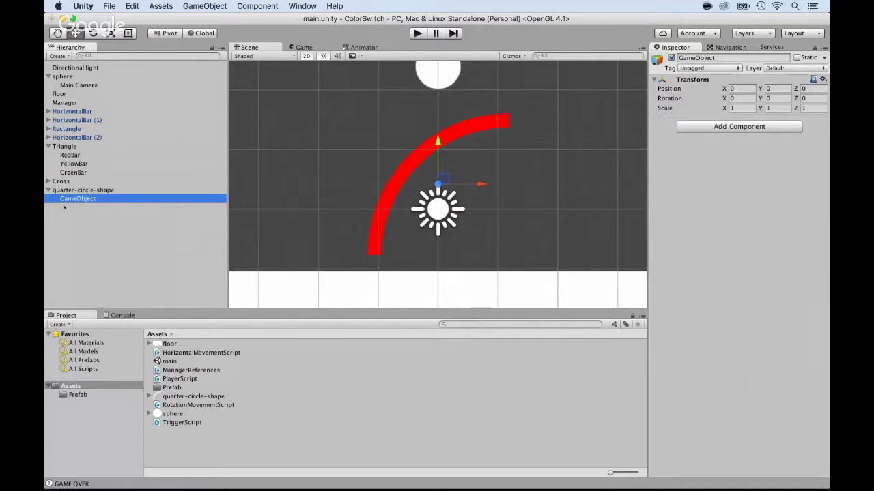
left_click_drag(66, 235, 63, 233)
key("Return")
type("Circle")
key("Return")
mouse_move(66, 198)
left_mouse_down()
mouse_move(84, 193)
mouse_move(68, 199)
left_mouse_up()
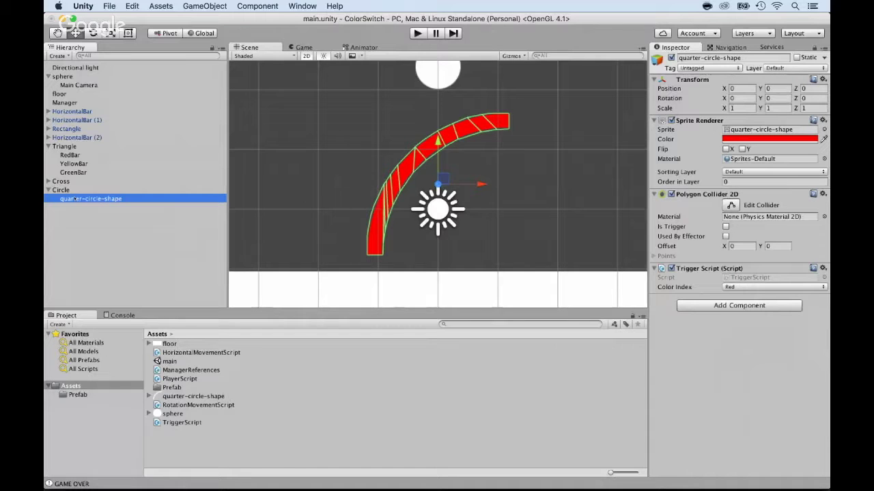
Duplicate quarter-circle-shape inside Circle and rename the original to RED-quarter-circle-shape.
key("super+d")
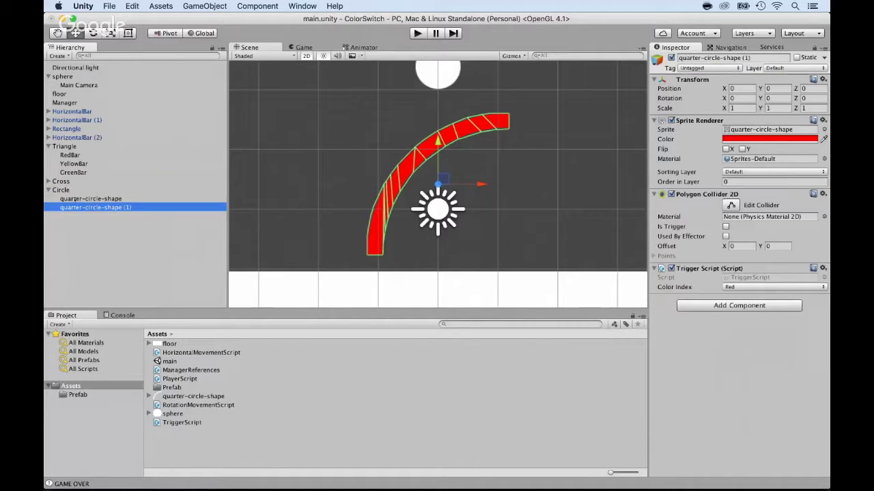
left_click(75, 199)
key("Return")
key("Left")
type("RED-")
key("Return")
Rename the duplicated arc to BLUE-quarter-circle-shape, dropping the number suffix.
left_click(64, 207)
key("Return")
key("Left")
type("B")
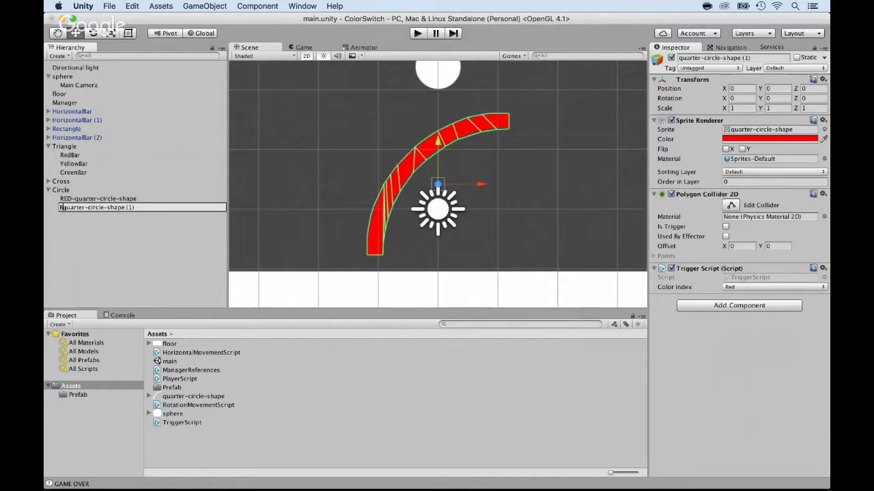
type("LUE-")
left_click(148, 207)
key("BackSpace")
key("BackSpace")
key("BackSpace")
key("BackSpace")
key("Return")
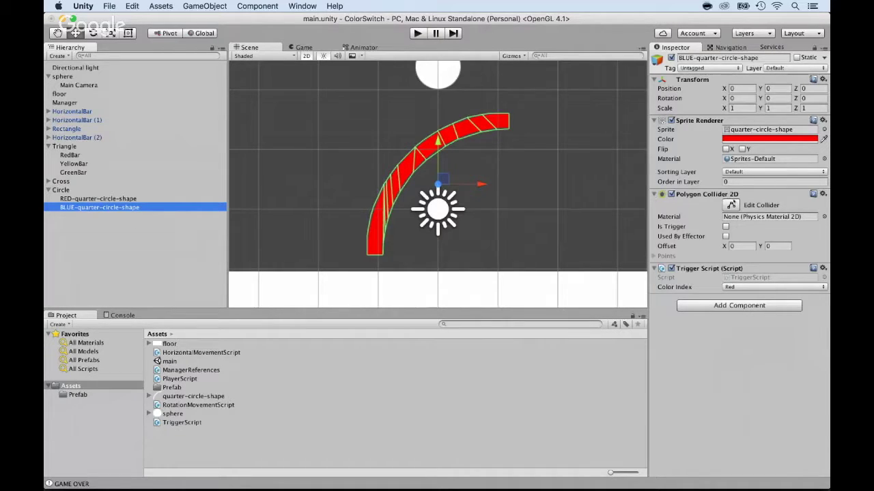
Set the BLUE arc's sprite color to 00AAFFFF and its Trigger Script color index to Blue.
left_click(730, 139)
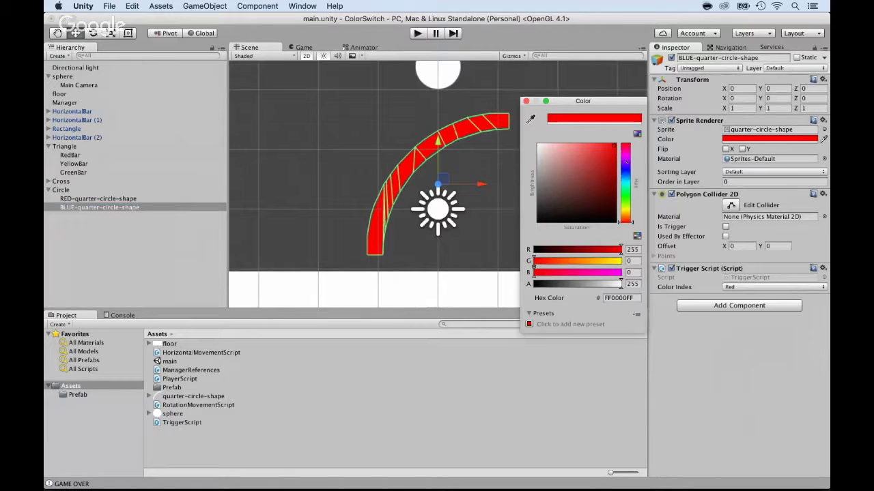
left_click(626, 179)
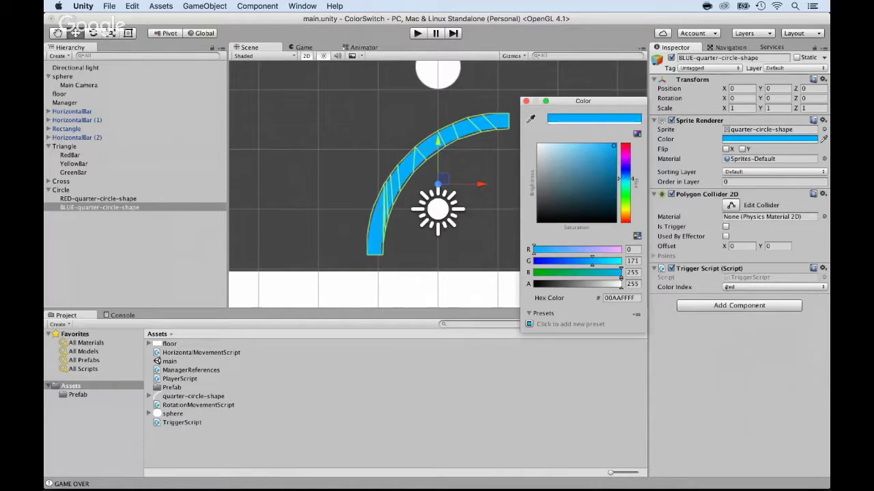
left_click(728, 287)
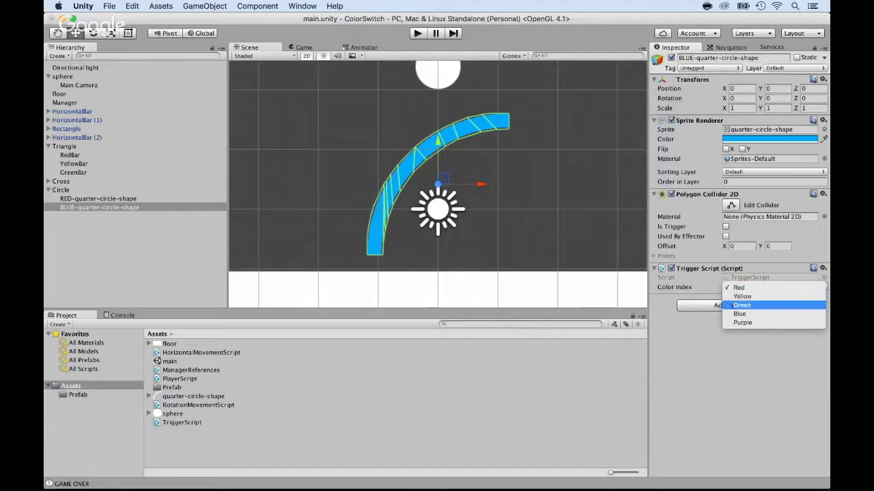
left_click(739, 314)
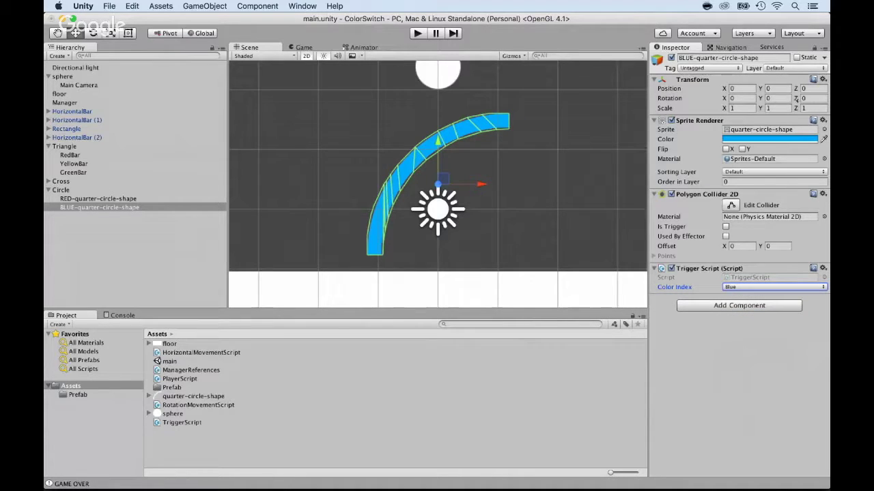
Rotate the BLUE arc to 90 on Z and move it down to about Y -2.32, joining the red arc's lower end.
left_click_drag(795, 99, 824, 98)
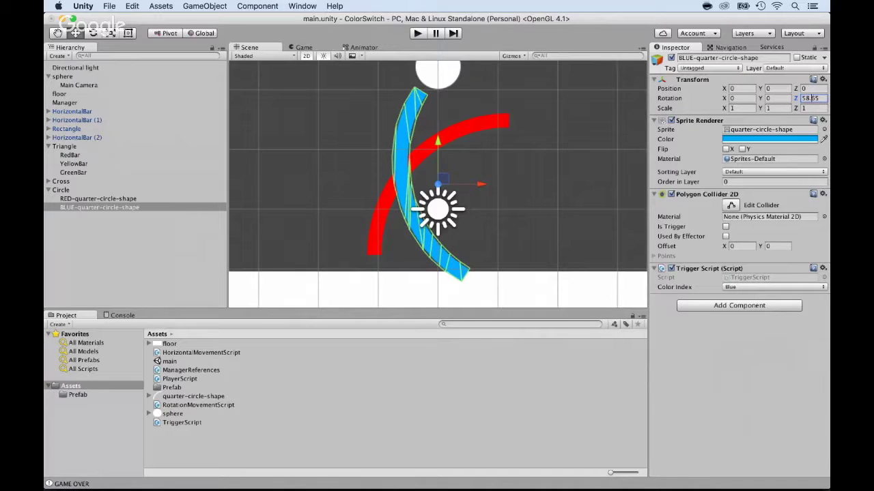
type("90")
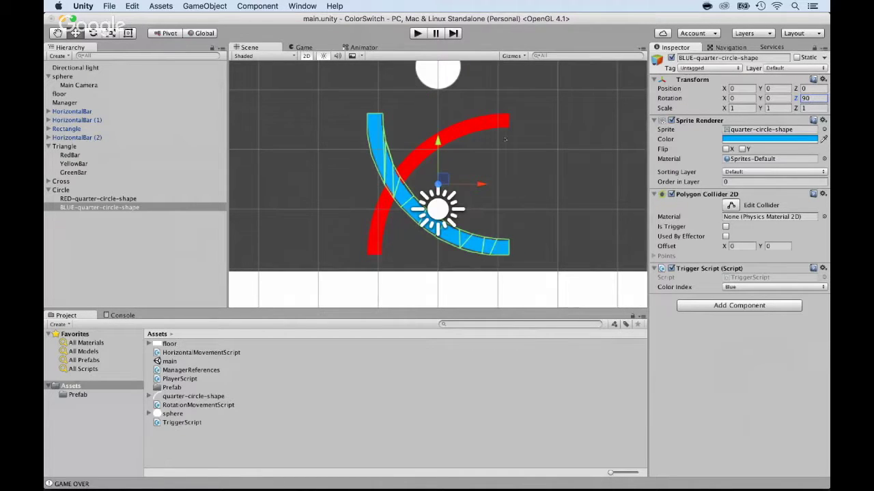
left_click_drag(438, 142, 438, 278)
scroll(369, 274, "down", 5)
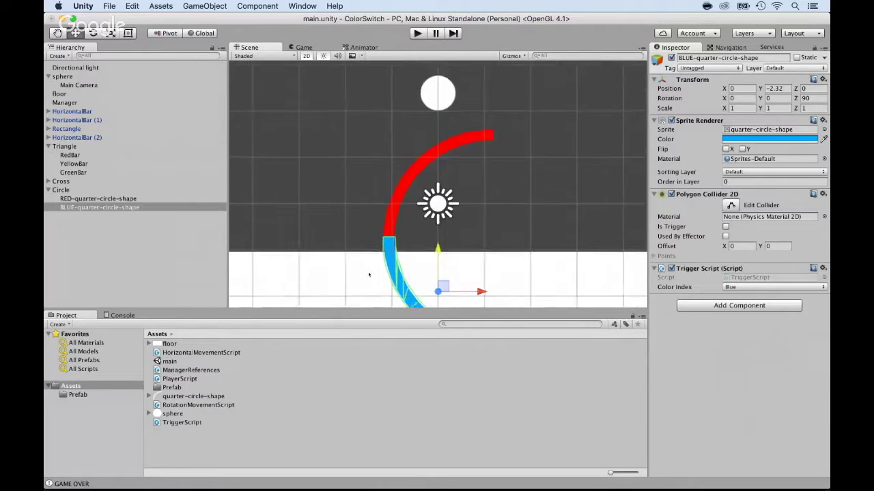
key("f")
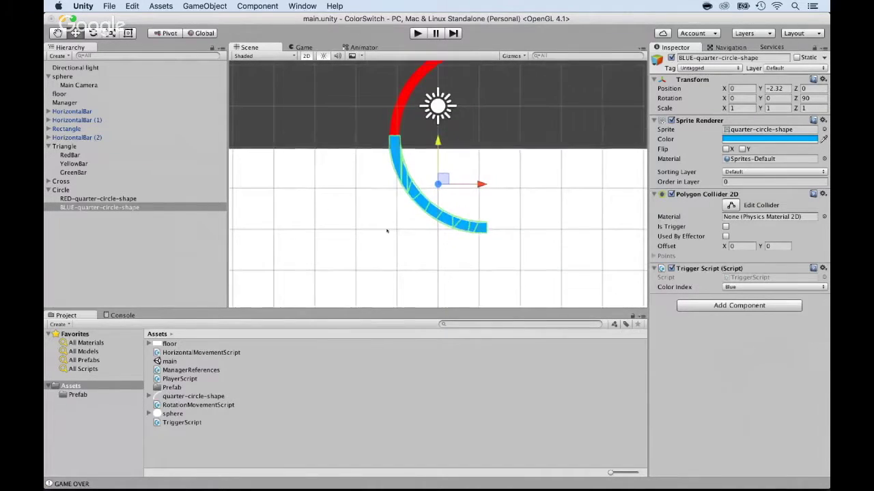
Nudge the BLUE arc down to Y -2.35 to refine its joint with the red arc.
mouse_move(437, 144)
left_mouse_down()
mouse_move(437, 157)
mouse_move(438, 144)
left_mouse_up()
key("f")
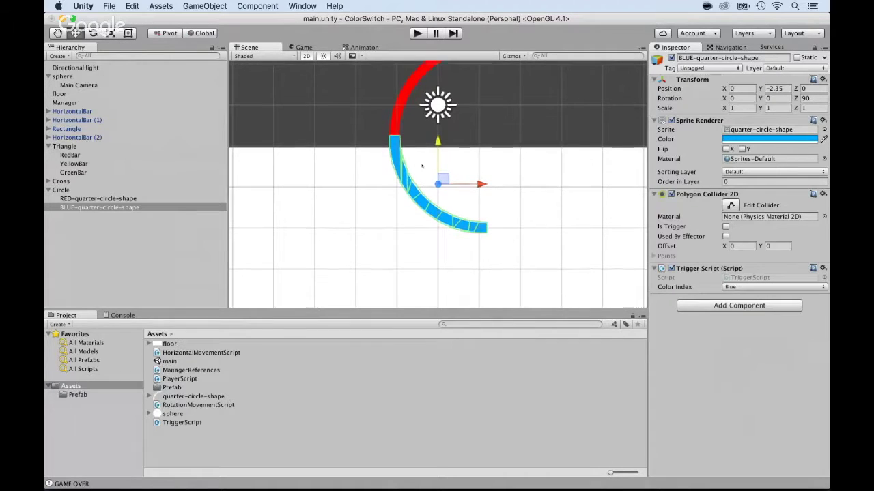
Duplicate the red and blue quarter-circle arcs together inside Circle.
scroll(400, 131, "down", 1)
left_click(400, 131, "shift")
key("f")
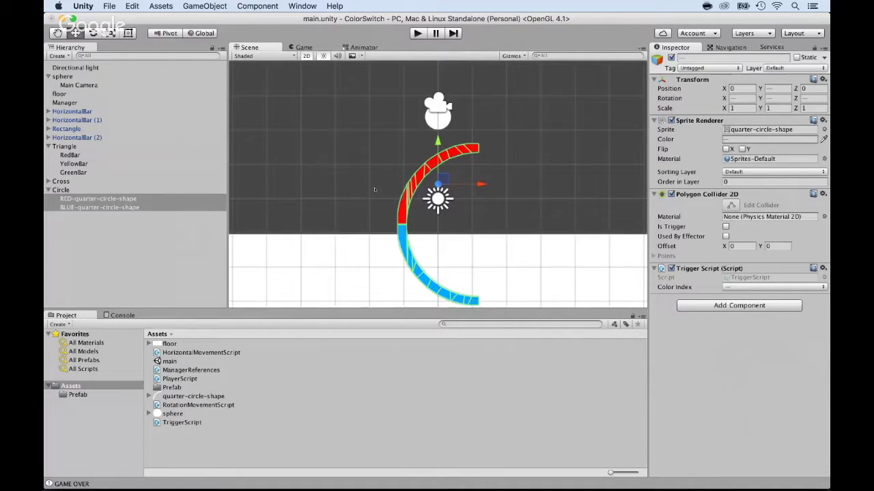
key("super+d")
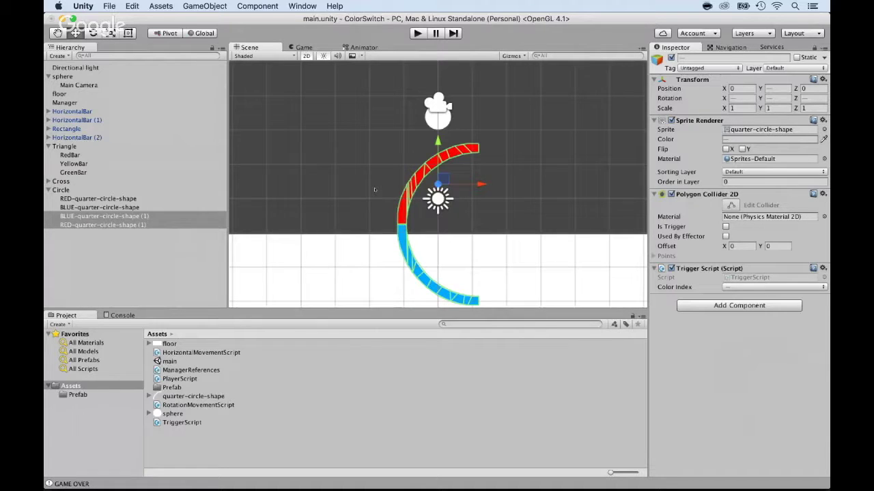
key("r")
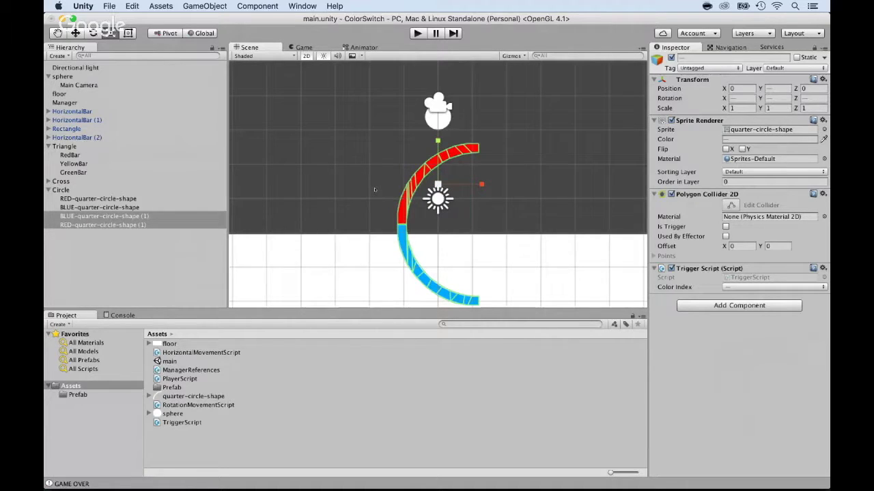
key("e")
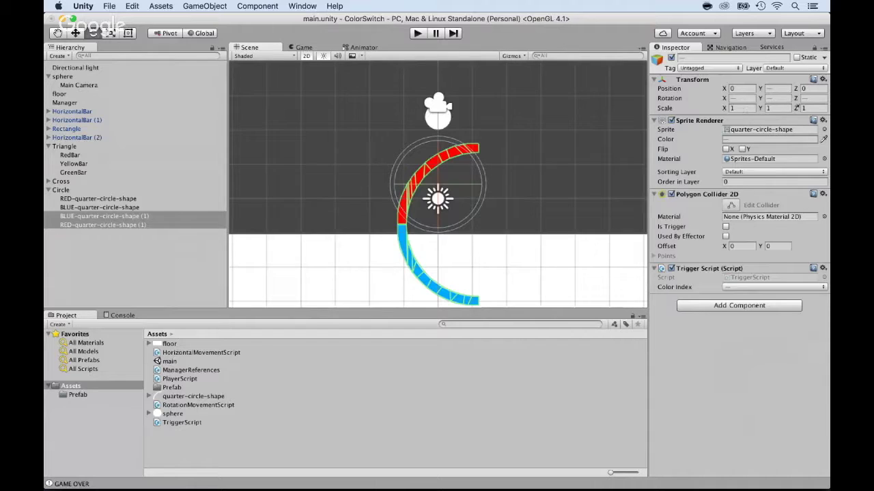
Replace the BLUE prefix with YELLOW in the name of the duplicated blue arc.
left_click(86, 217)
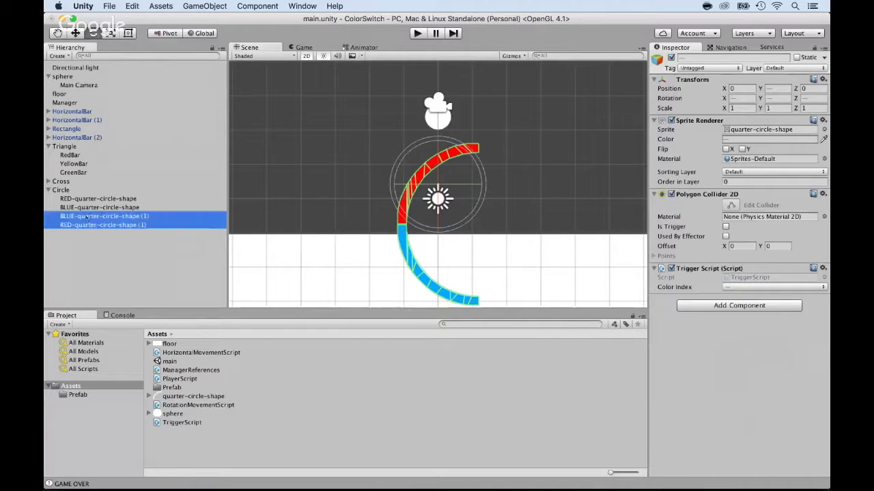
key("Return")
key("Home")
key("shift+Right")
key("shift+Right")
key("shift+Right")
key("shift+Right")
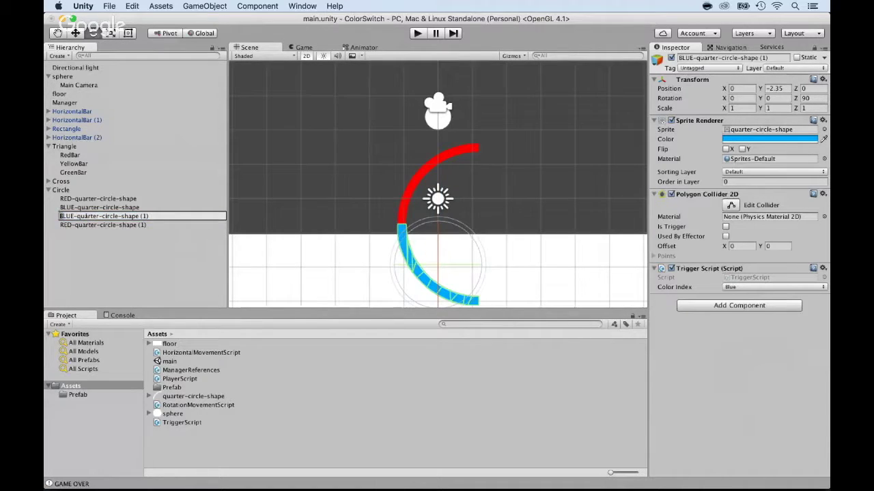
type("YELLOW")
key("Return")
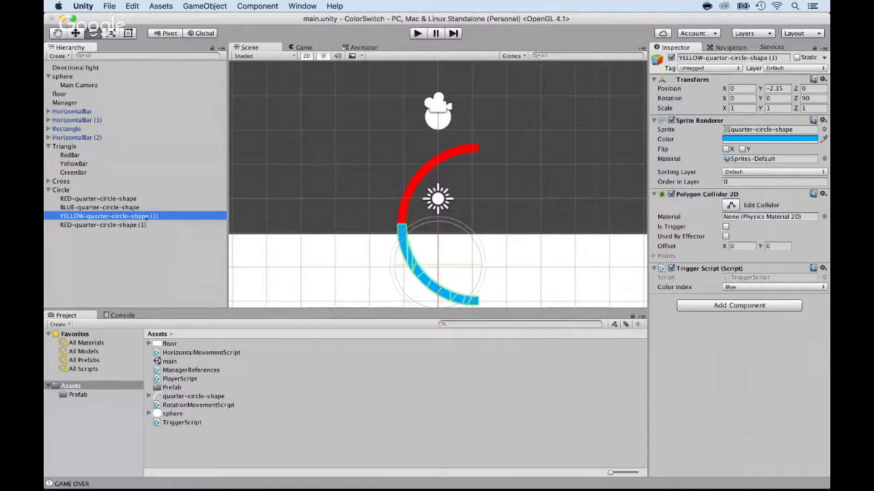
Remove the (1) suffix from the YELLOW arc's name, leaving YELLOW-quarter-circle-shape.
key("Return")
key("Right")
key("shift+Left")
key("shift+Left")
key("shift+Left")
key("shift+Left")
key("BackSpace")
key("Return")
Set the YELLOW arc's sprite color to FFF700FF.
left_click(769, 139)
left_click_drag(624, 208, 626, 212)
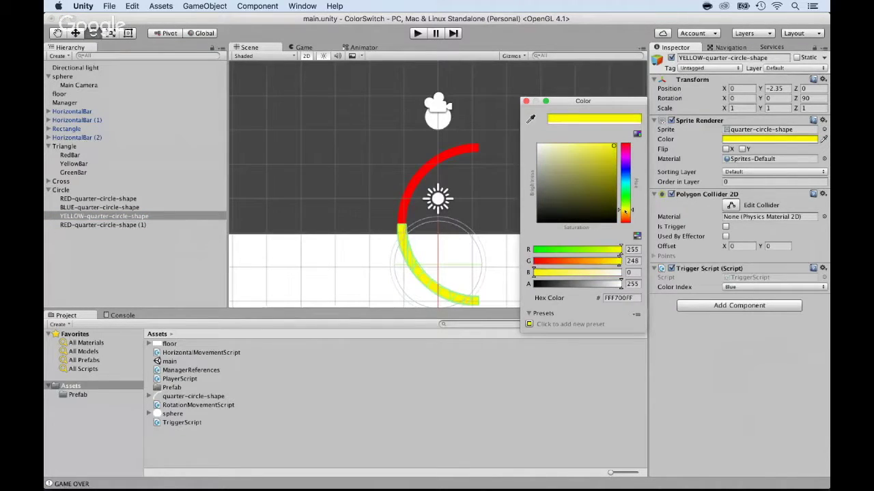
left_click(526, 101)
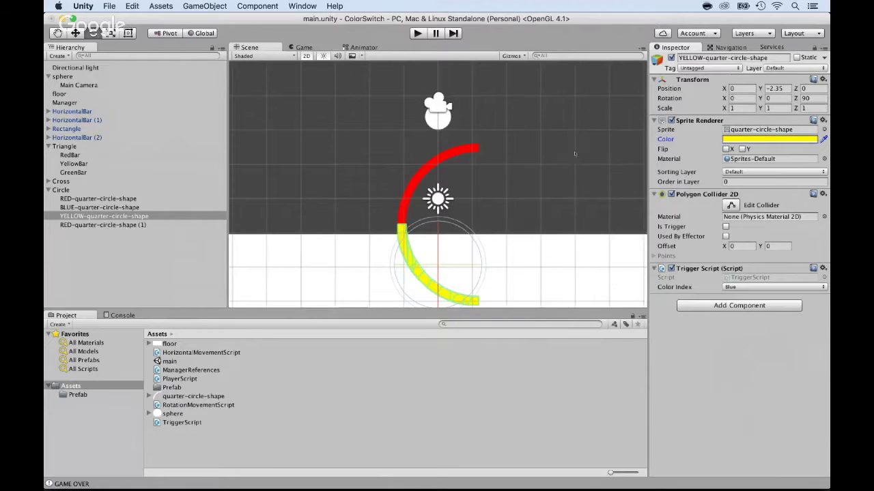
Rename the duplicated red arc to GREEN-quarter-circle-shape, dropping the number suffix.
left_click(61, 226)
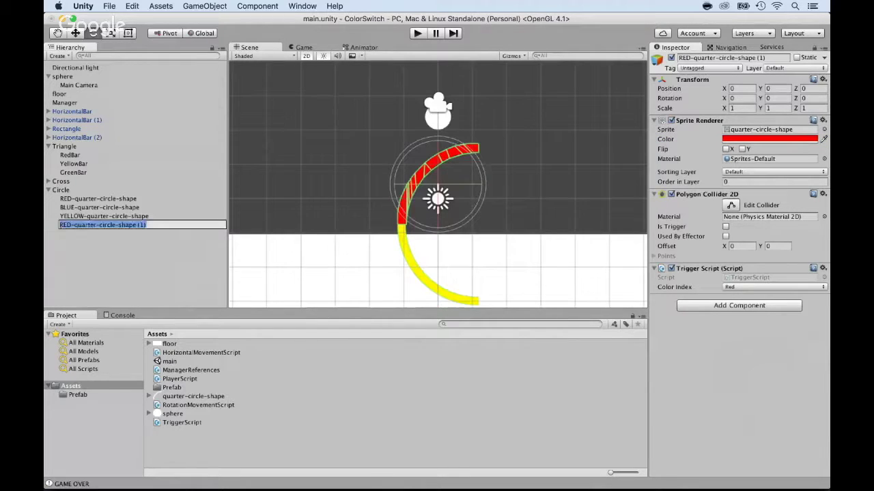
left_click(62, 226)
double_click(65, 225)
type("GREEN")
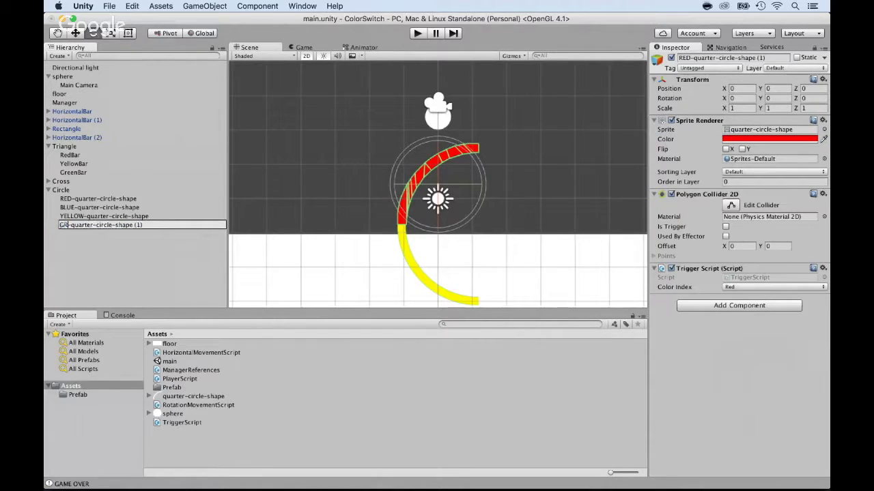
key("BackSpace")
key("BackSpace")
key("BackSpace")
key("Return")
Set the GREEN arc's sprite color to 00FF21FF and its Trigger Script color index to Green.
left_click(735, 140)
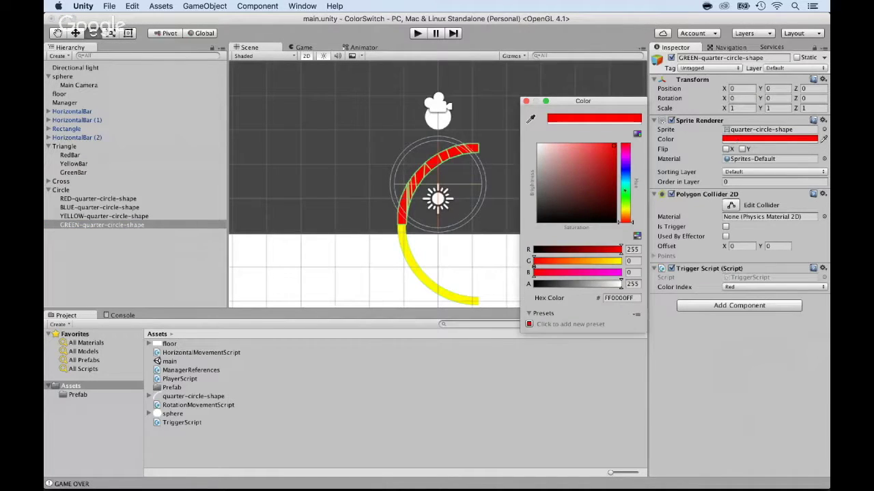
left_click_drag(622, 190, 622, 195)
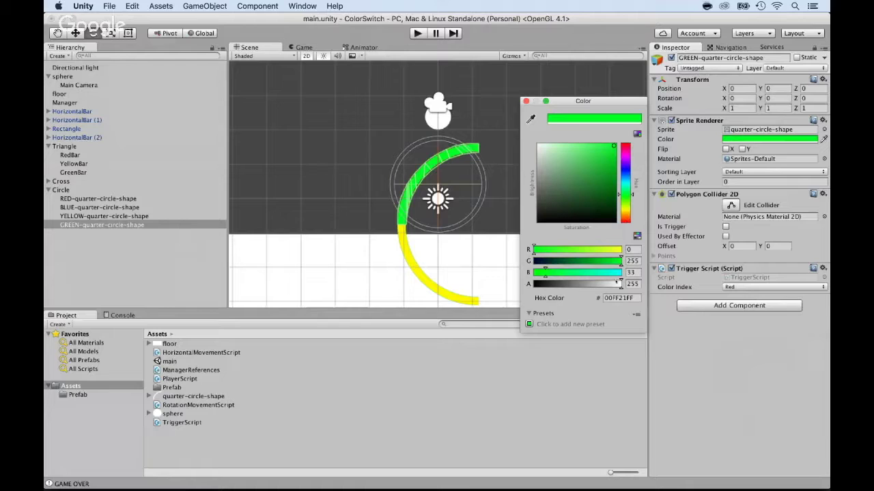
left_click(728, 286)
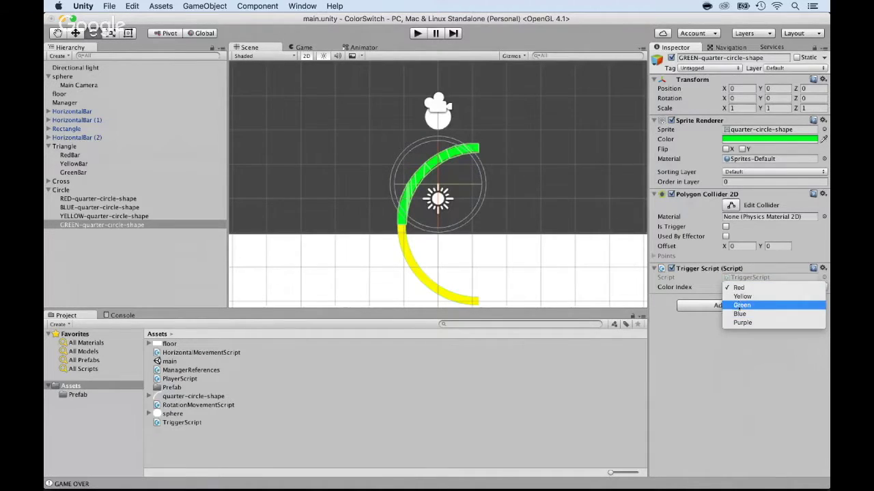
left_click(741, 305)
Set the YELLOW arc's Trigger Script color index to Yellow.
left_click(105, 217)
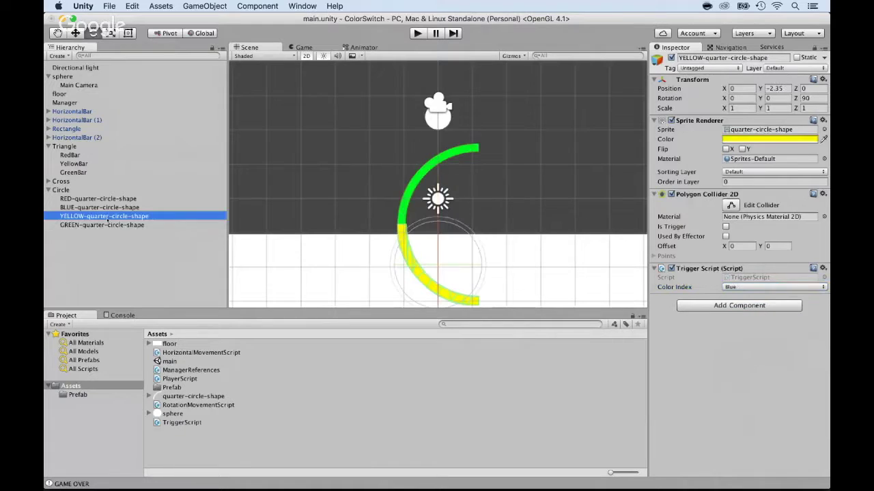
left_click(770, 287)
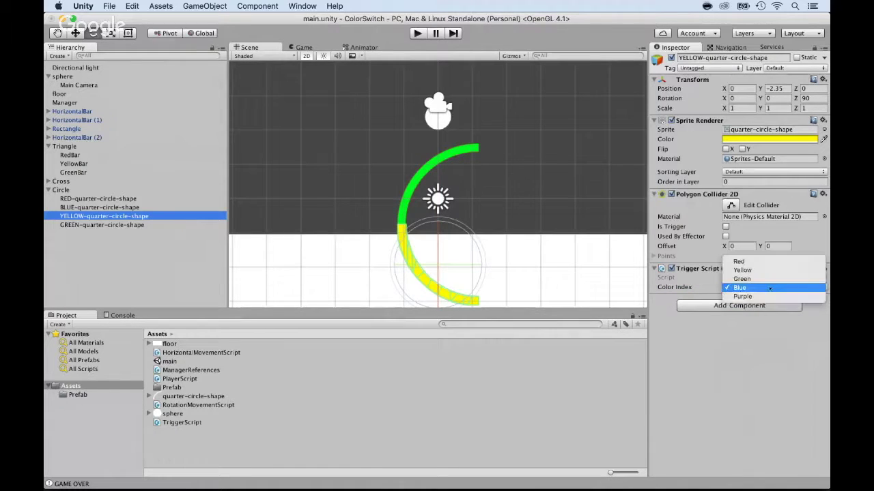
left_click(742, 270)
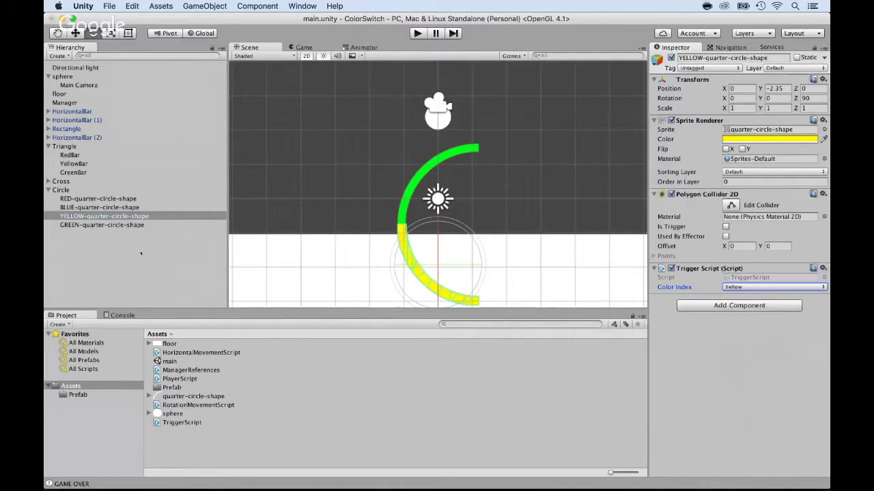
Go through the Circle's arcs and check each one's sprite color against its Trigger Script color index.
left_click(98, 200)
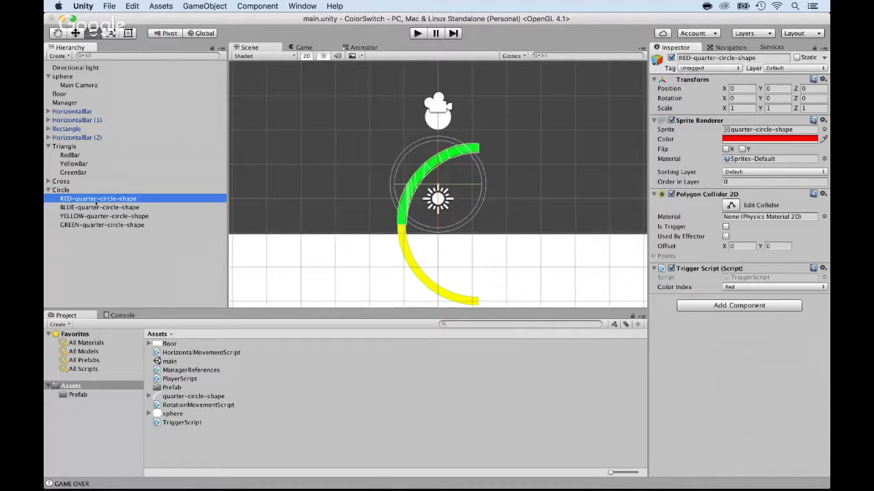
left_click(96, 216)
left_click(96, 207)
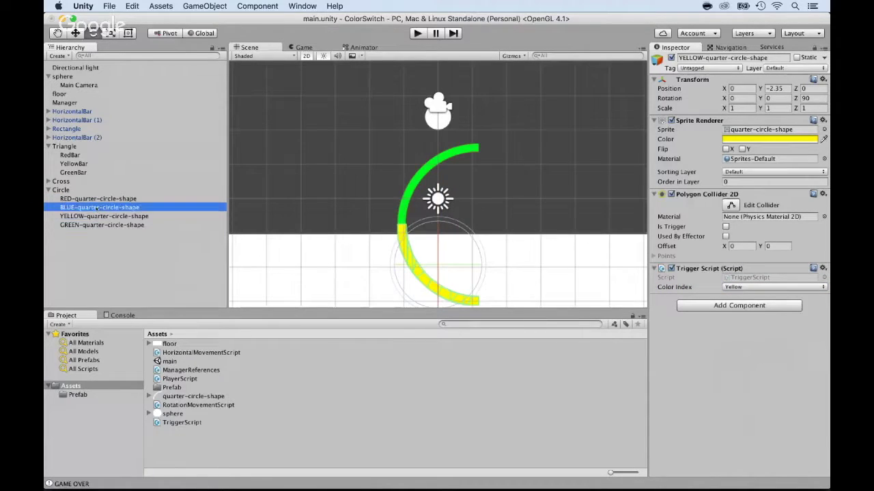
left_click(98, 216)
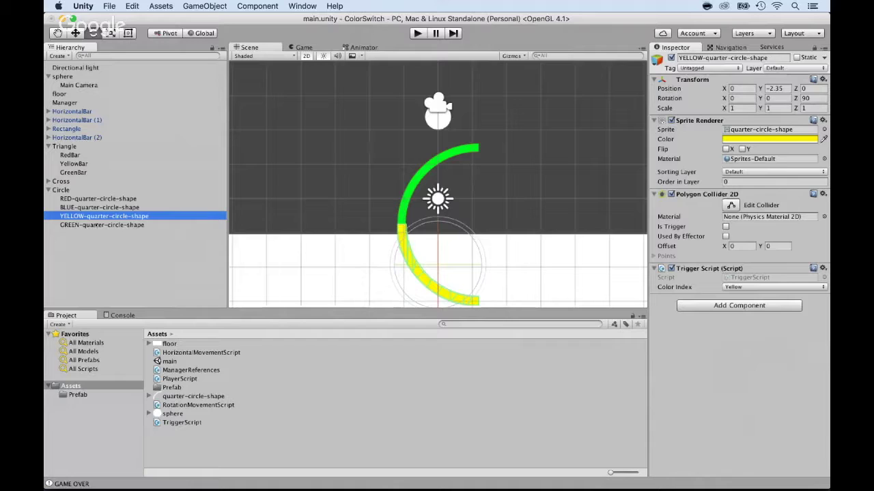
left_click(97, 226)
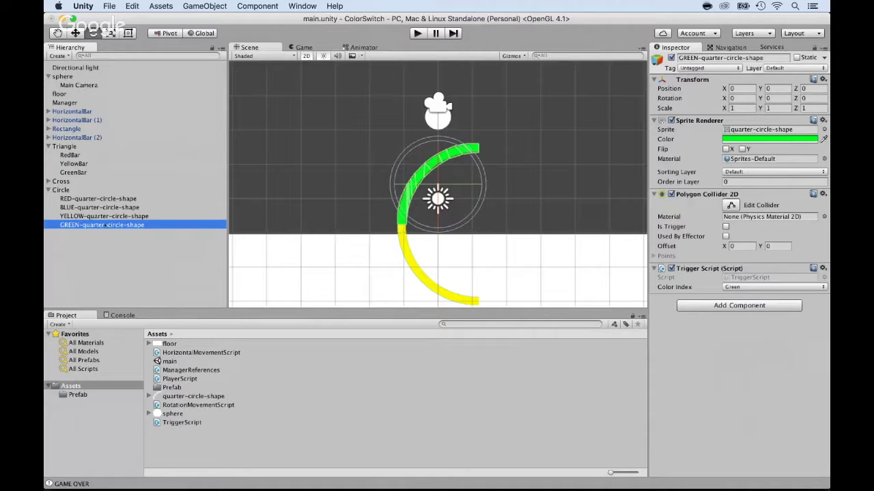
Rotate the YELLOW arc to 180 on Z and move it to about X 2.37, joining the blue arc's lower end.
left_click(137, 216)
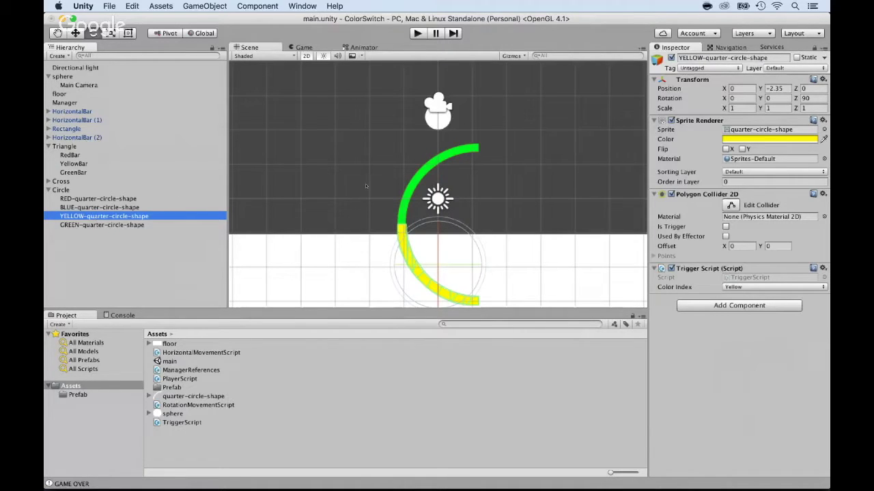
left_click(808, 98)
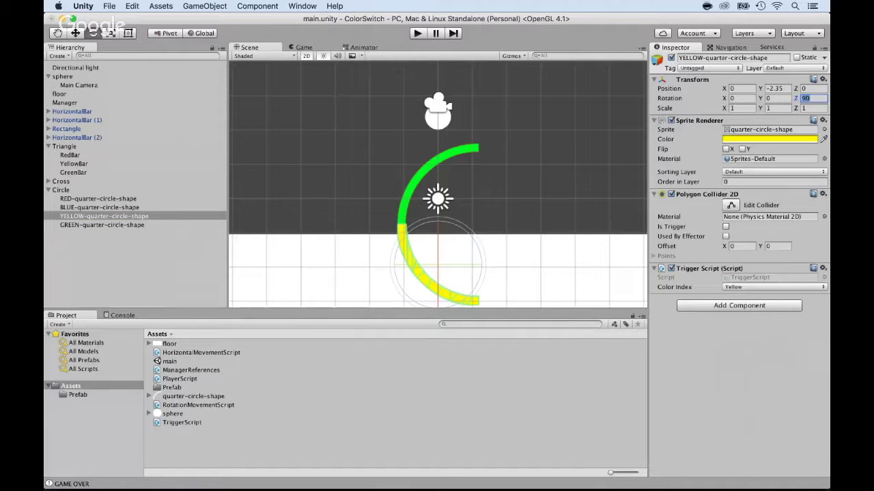
type("180")
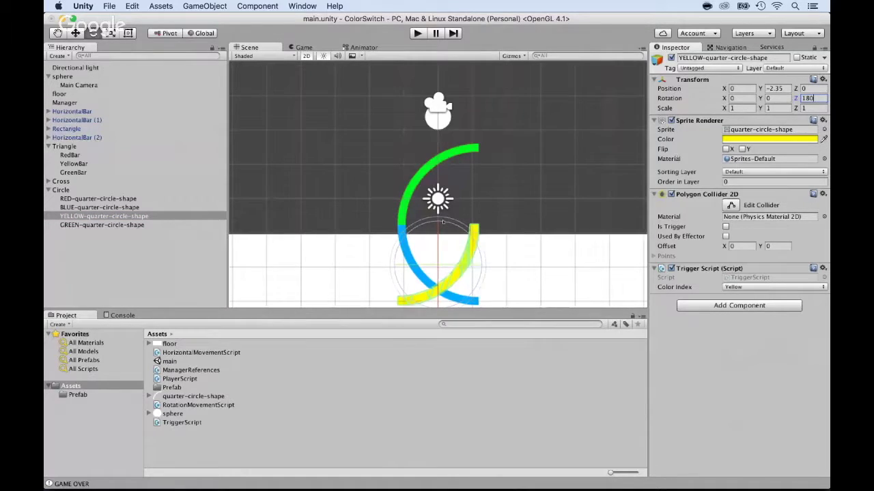
scroll(408, 224, "down", 2)
left_click(100, 216)
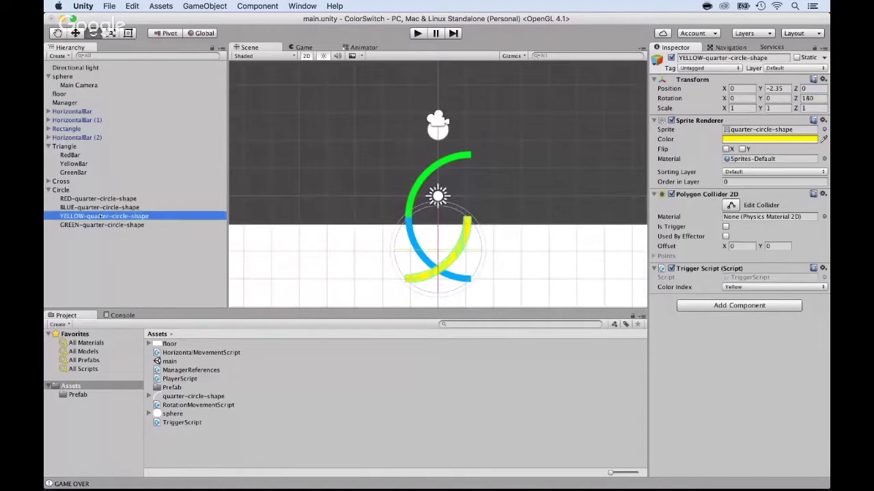
key("w")
left_click_drag(474, 249, 554, 243)
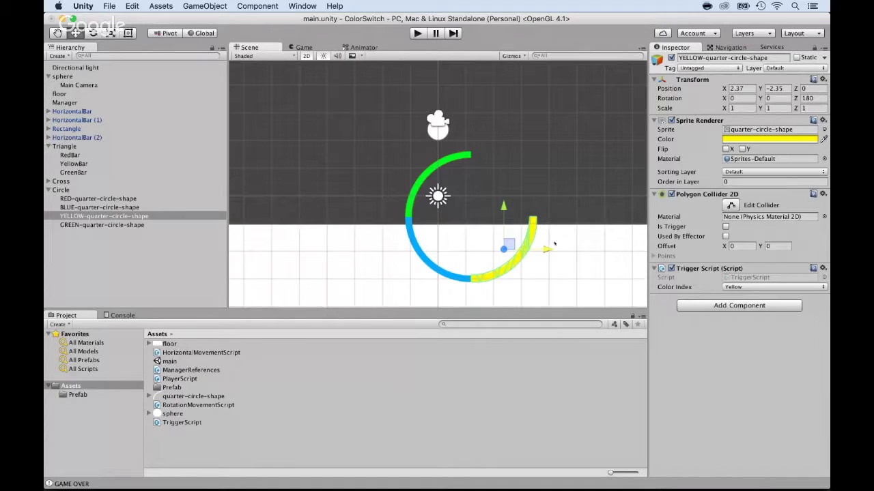
Rotate the GREEN arc to 270 on Z and move it to about X 2.37, closing the ring between red and yellow.
left_click(157, 225)
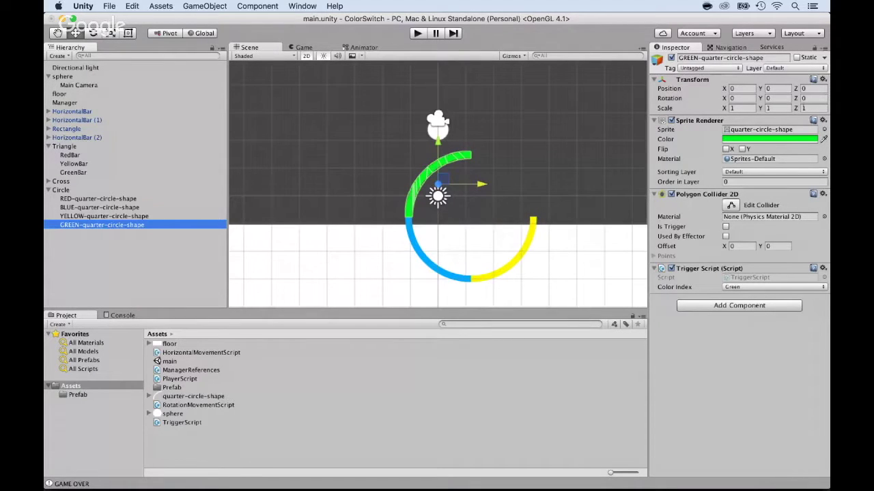
left_click(816, 99)
type("270")
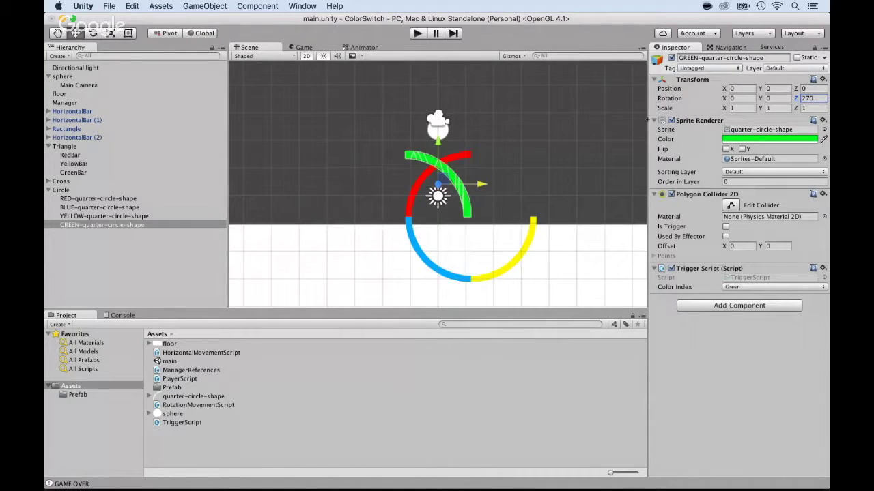
left_click_drag(481, 183, 553, 177)
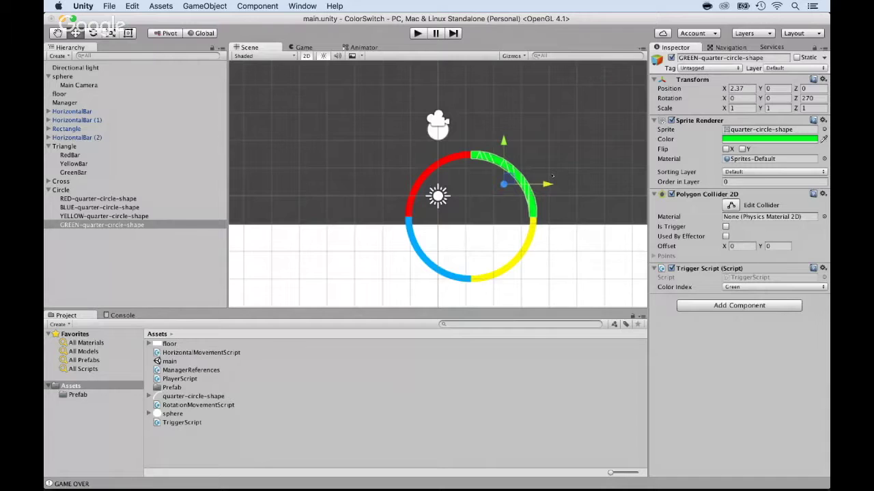
Duplicate the sphere and make the copy a child of Circle.
scroll(461, 219, "up", 5)
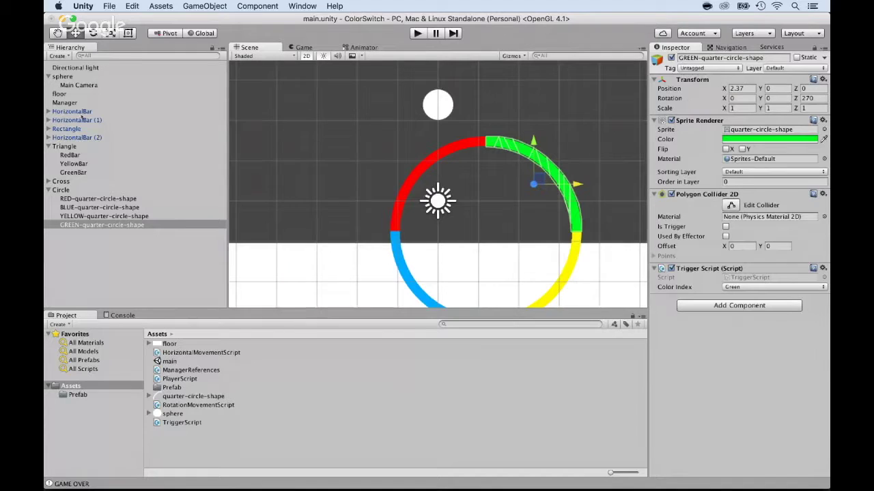
left_click(64, 78)
key("super+d")
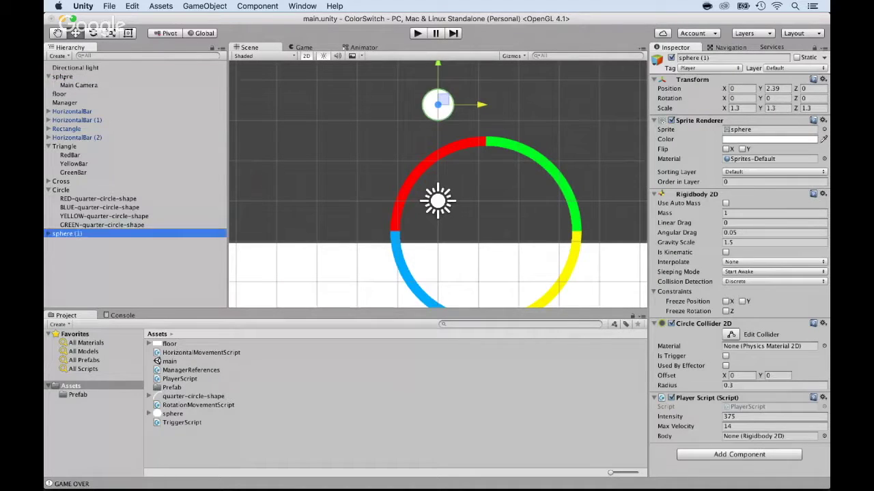
left_click_drag(56, 233, 61, 190)
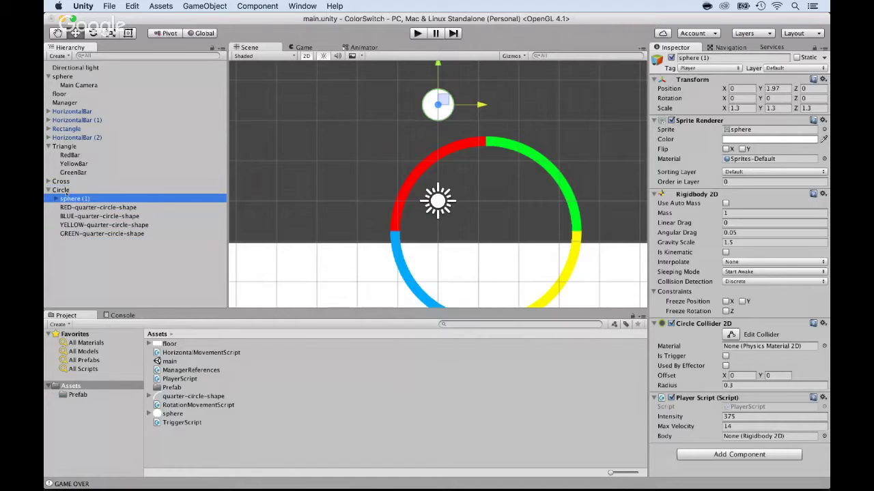
Set the duplicated sphere's position to X 0, Y 0, Z 0 within Circle.
left_click(743, 90)
type("0")
key("Tab")
type("0")
key("Tab")
type("0")
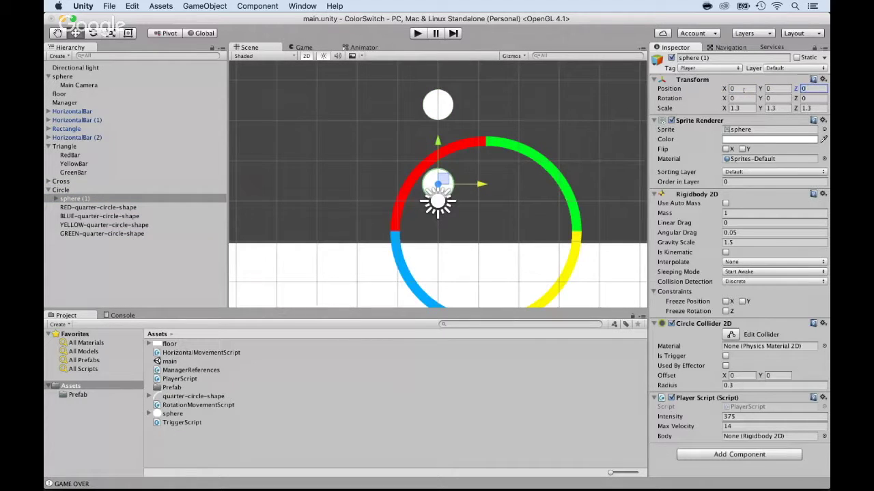
Move the four quarter-circle arcs together so they are centred on the duplicated sphere, and delete that sphere from Circle.
left_click(96, 206)
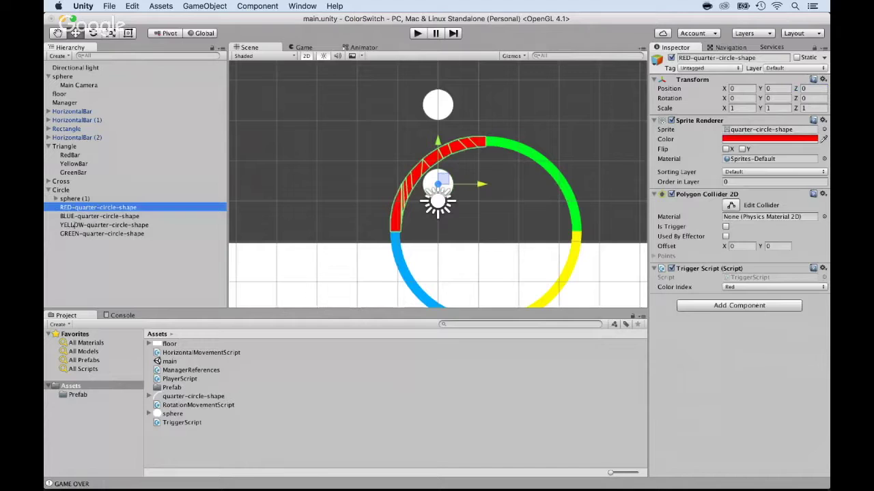
left_click(82, 234, "shift")
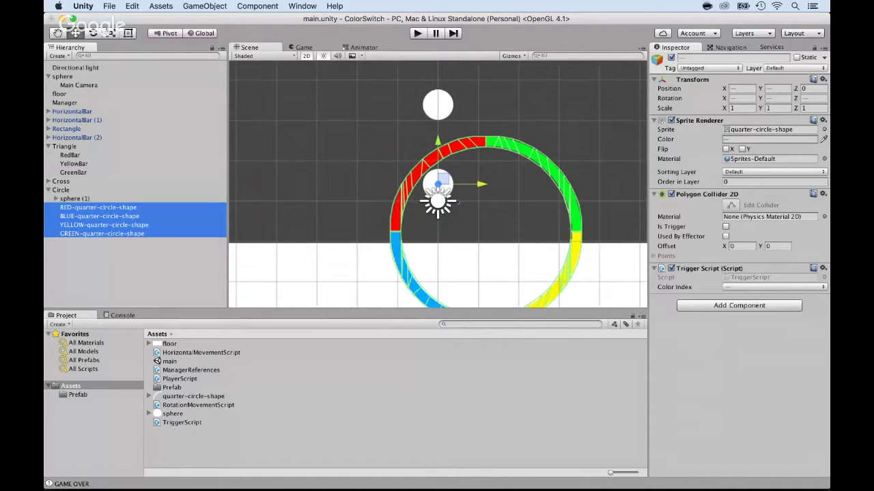
scroll(458, 202, "down", 2)
left_click_drag(469, 176, 435, 176)
left_click_drag(403, 141, 402, 99)
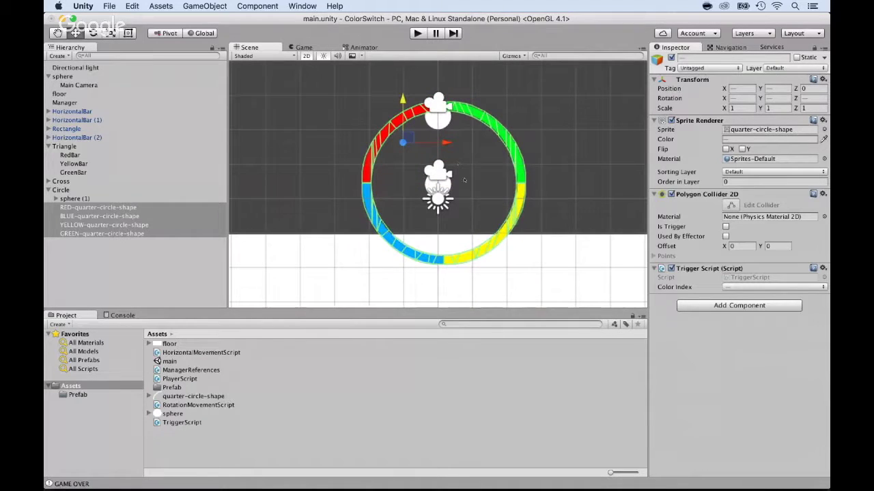
left_click_drag(445, 143, 439, 143)
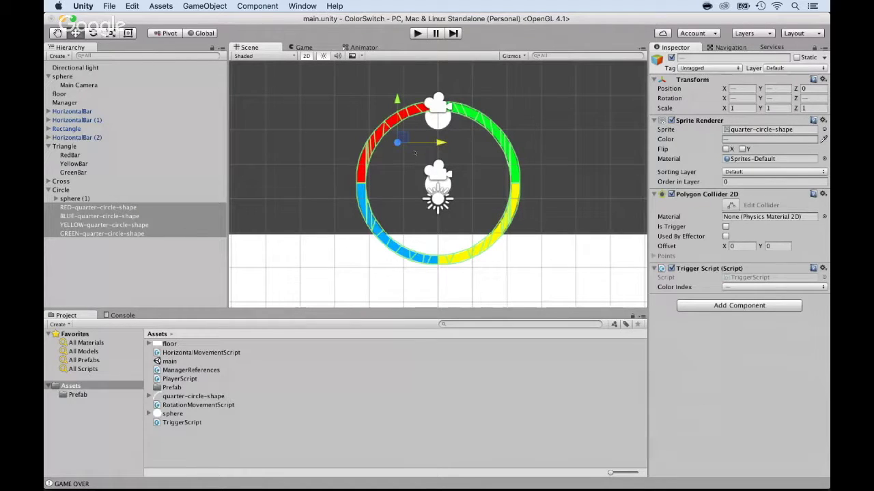
left_click(81, 200)
key("super+BackSpace")
Raise the whole Circle object to about Y 2.38 and briefly test-run the game.
left_click(63, 191)
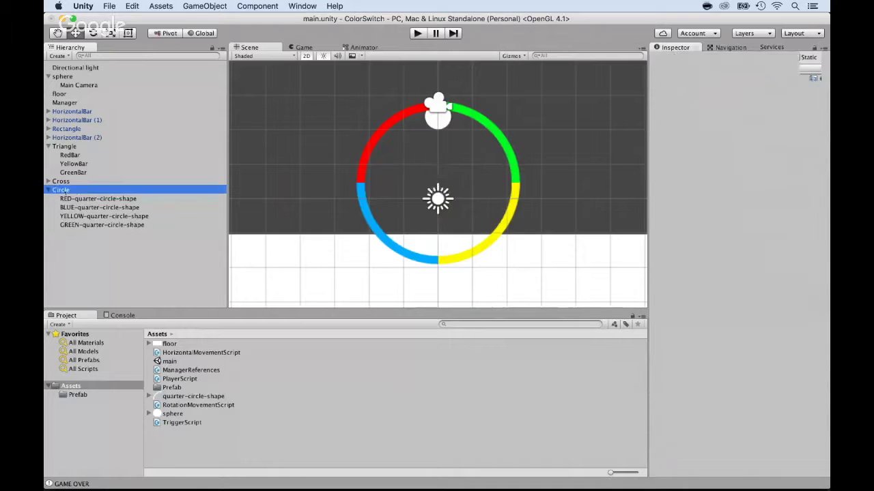
scroll(309, 168, "down", 3)
scroll(309, 168, "down", 5)
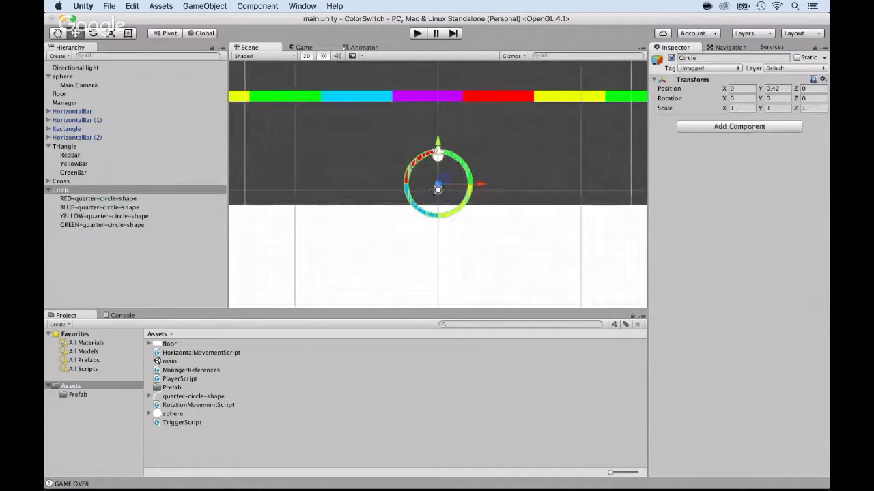
left_click_drag(440, 146, 450, 111)
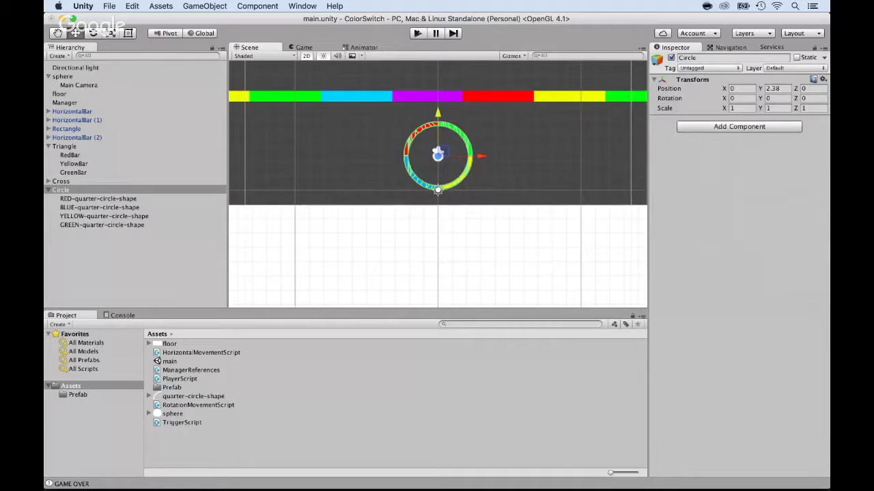
left_click(417, 33)
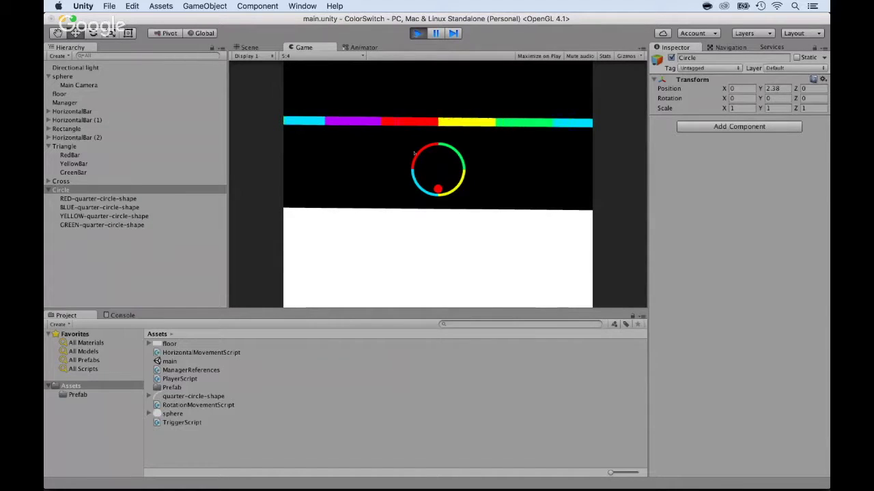
left_click(417, 33)
Enable Is Trigger on the Polygon Collider 2D of the RED, BLUE, YELLOW and GREEN arcs.
left_click(99, 198)
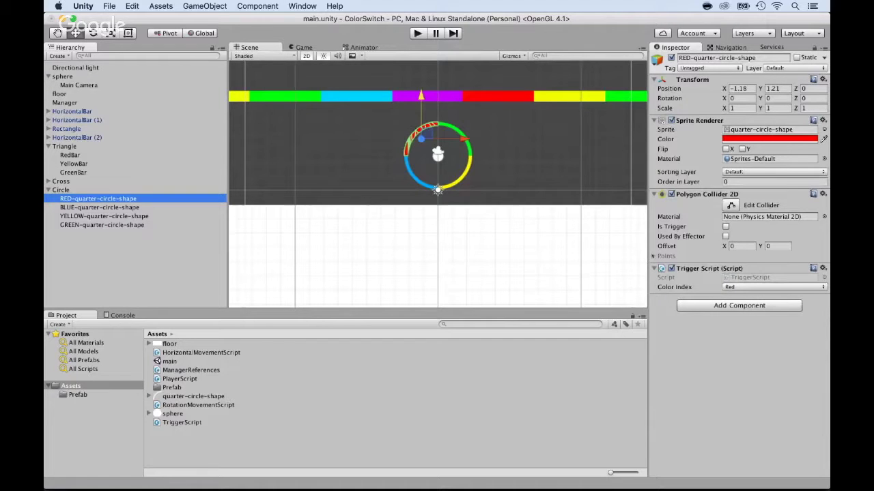
left_click(726, 226)
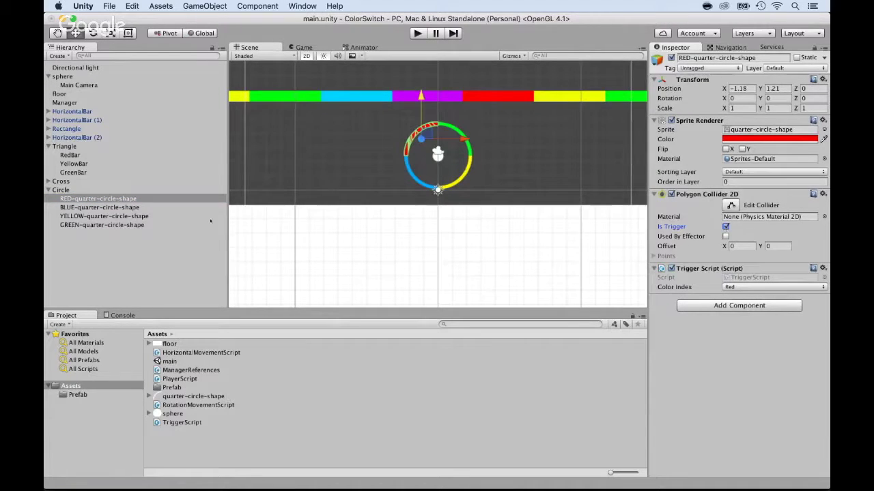
left_click(121, 208)
left_click(121, 225, "shift")
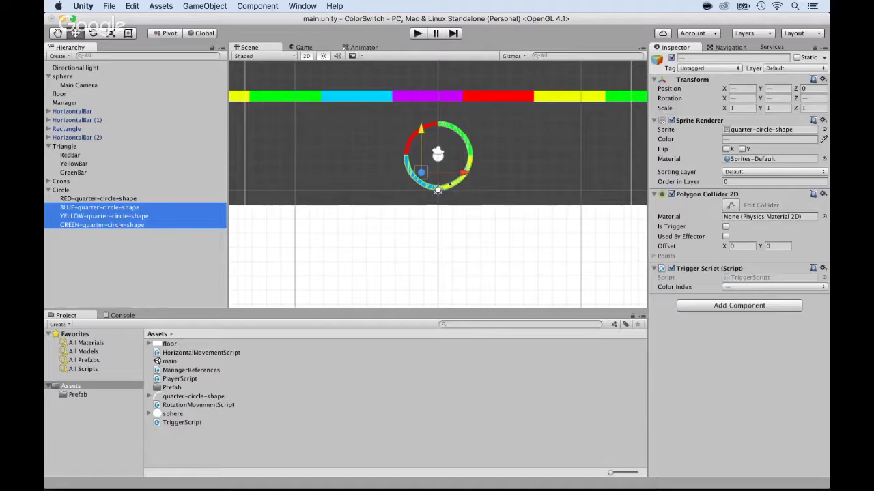
left_click(725, 226)
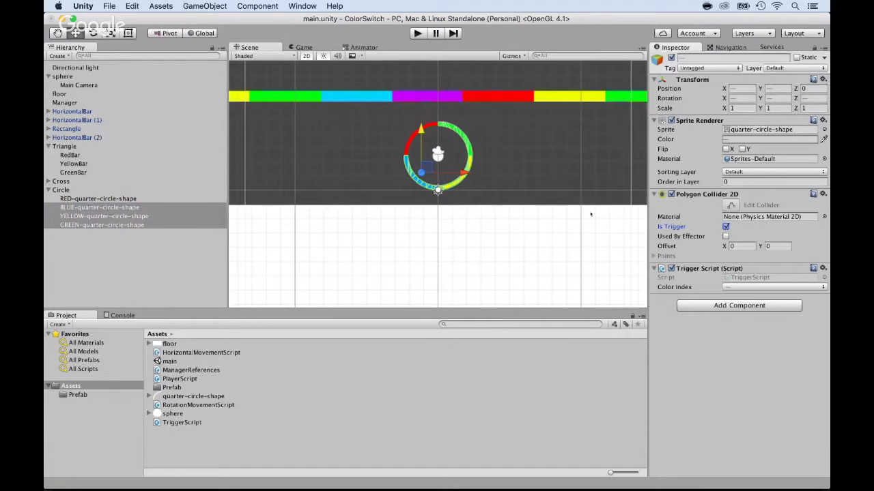
Add the Rotation Movement Script component to the Circle parent object.
left_click(61, 190)
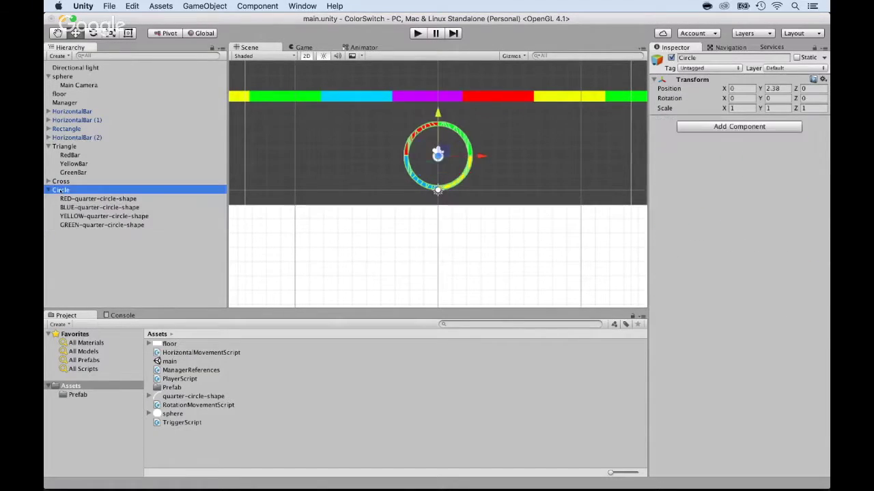
left_click(702, 127)
type("rotatio")
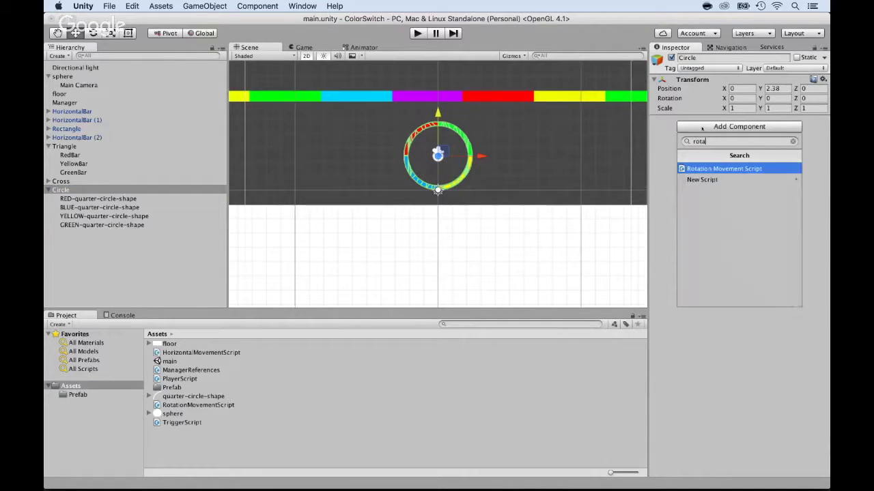
left_click(703, 168)
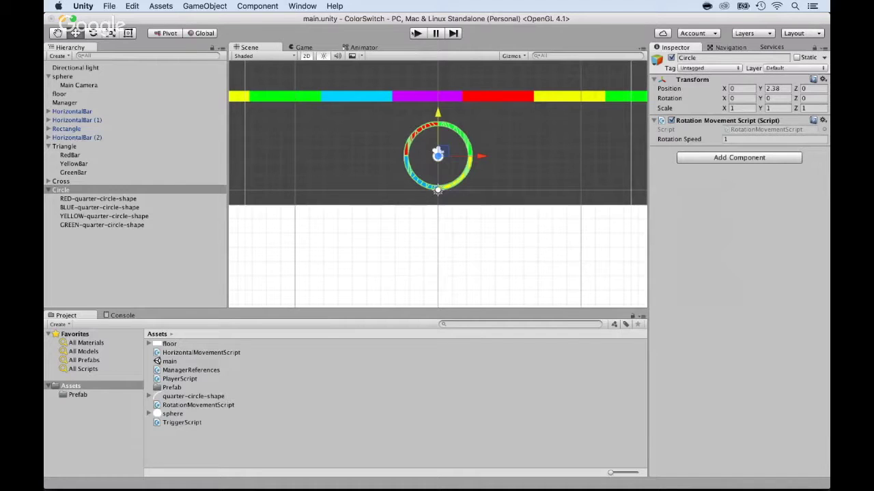
Test-play the game by bouncing the ball against the rotating Circle, and stop the run.
left_click(414, 32)
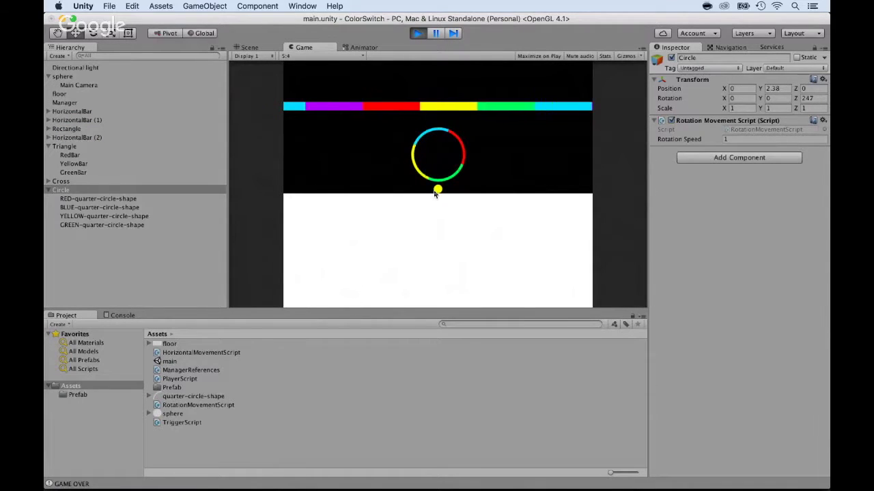
left_click(406, 185)
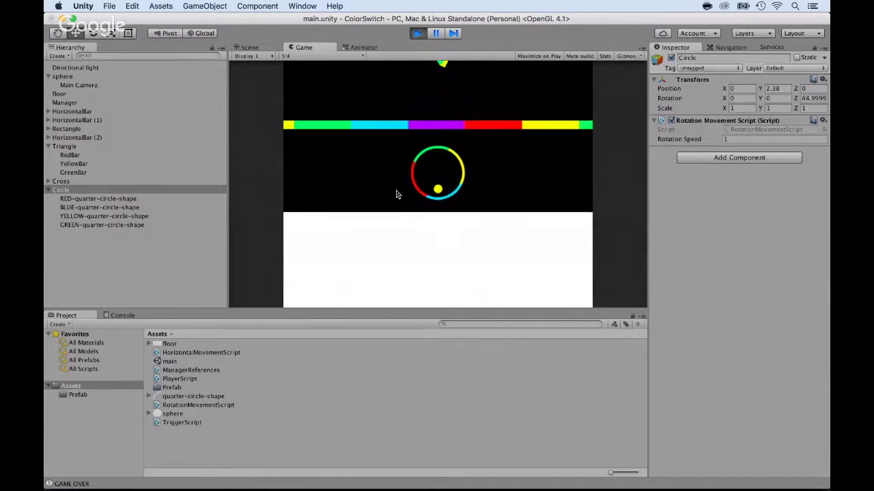
left_click(397, 194)
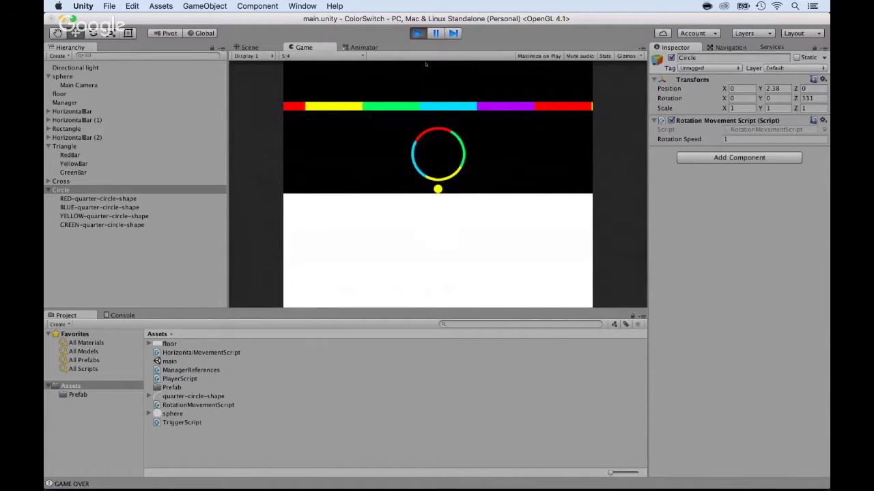
left_click(421, 33)
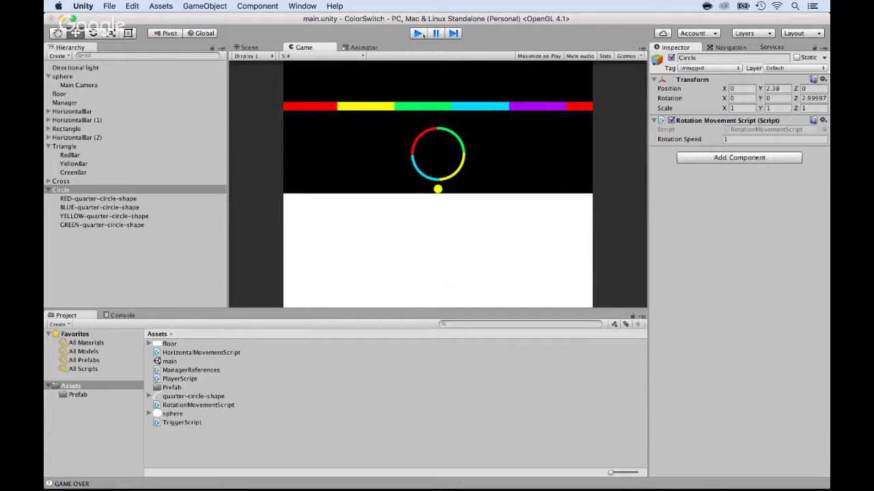
Set Circle's scale to 1.5 on X, Y and Z and check its size in a test run.
left_click(740, 108)
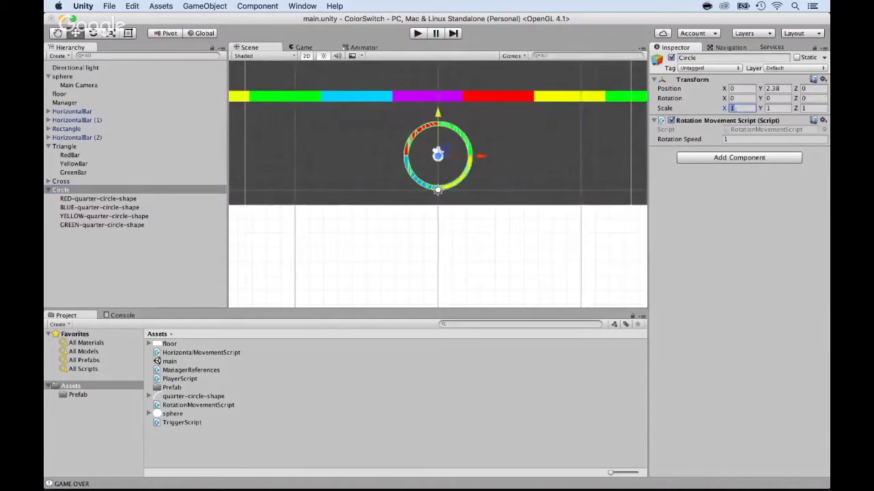
type("1.5")
key("Tab")
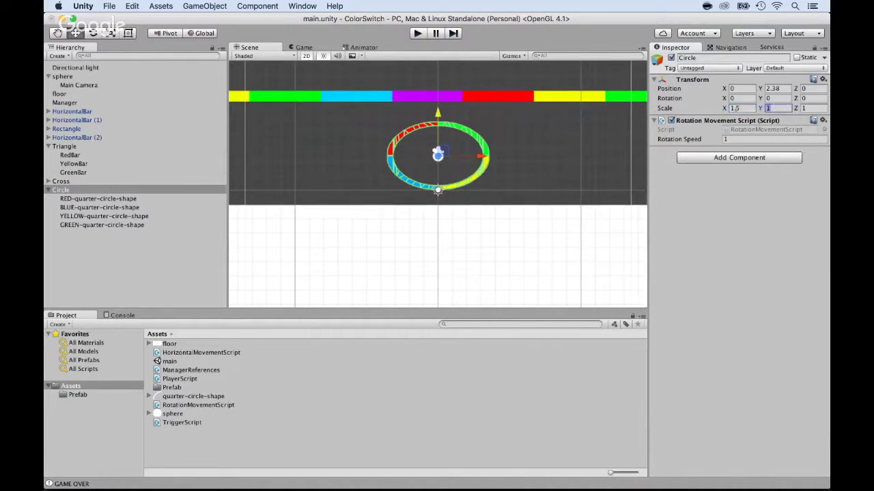
type("1.5")
key("Tab")
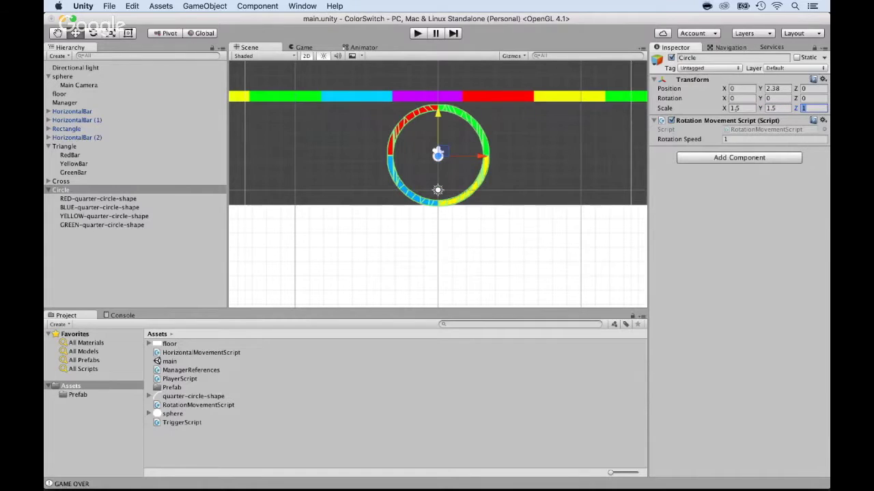
type("1.5")
key("super+p")
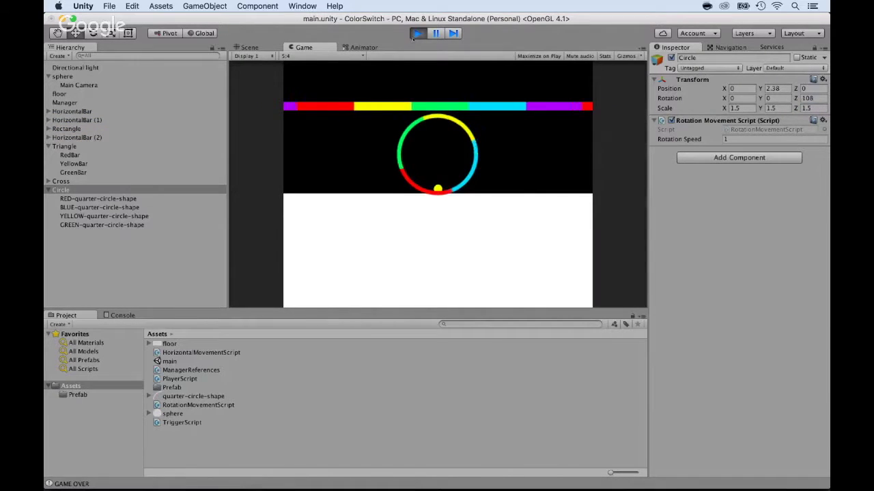
left_click(416, 33)
Set Circle's scale to 2 on X, Y and Z.
left_click(735, 108)
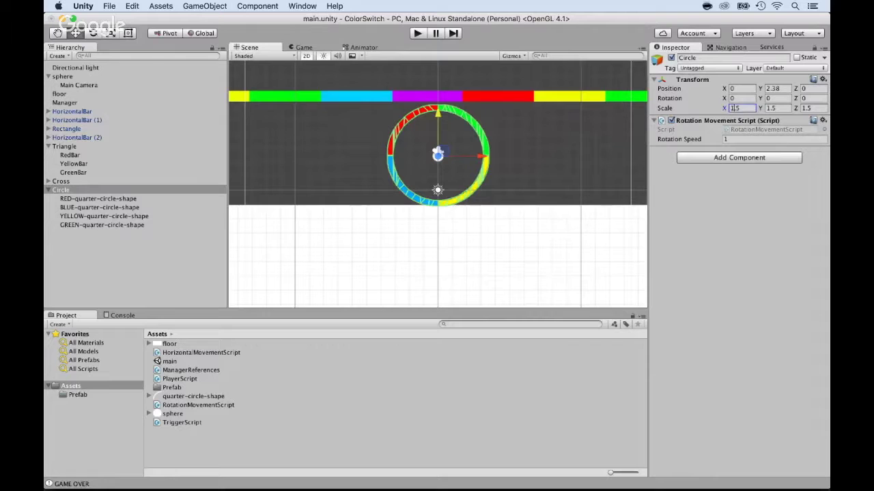
type("2")
key("Tab")
type("2")
key("Tab")
type("2")
Move Circle up above the Cross obstacle, to about Y 84.7.
scroll(343, 183, "down", 5)
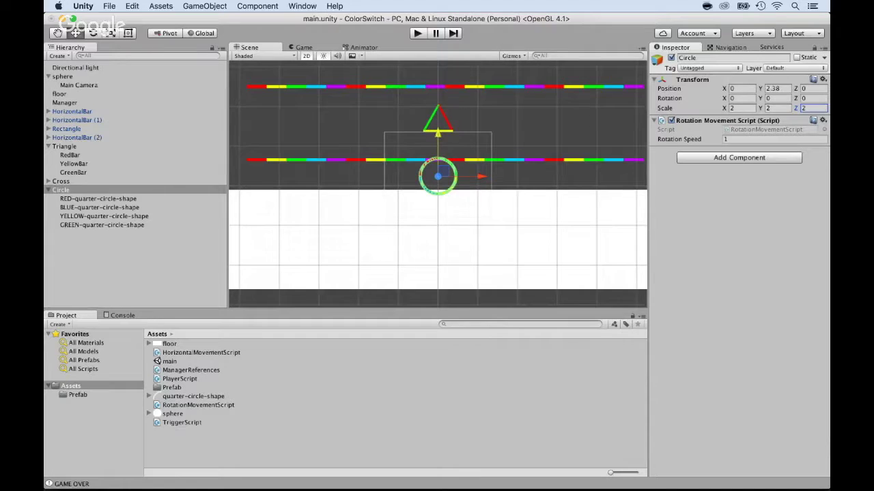
left_click_drag(438, 133, 434, 82)
scroll(419, 114, "down", 10)
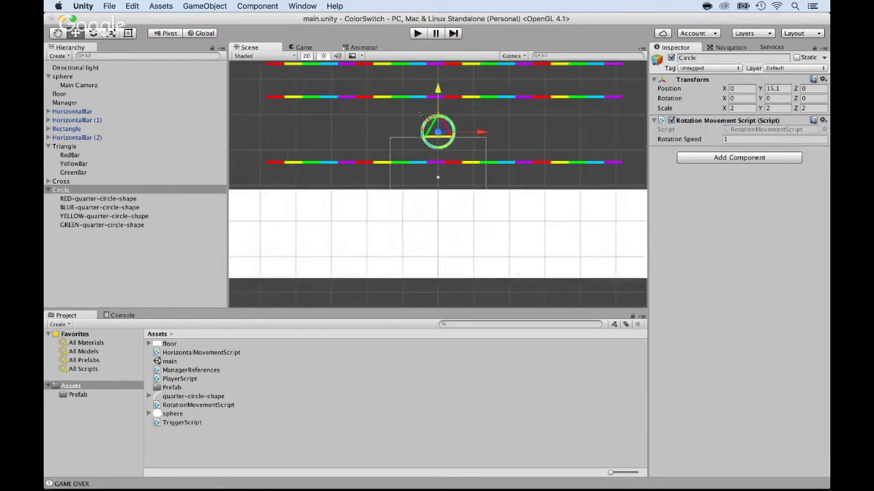
scroll(420, 114, "down", 1)
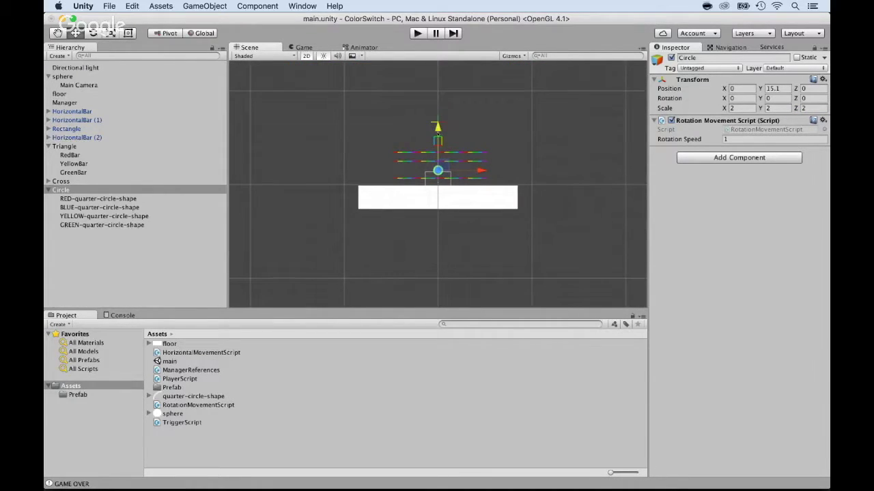
left_click_drag(437, 129, 437, 65)
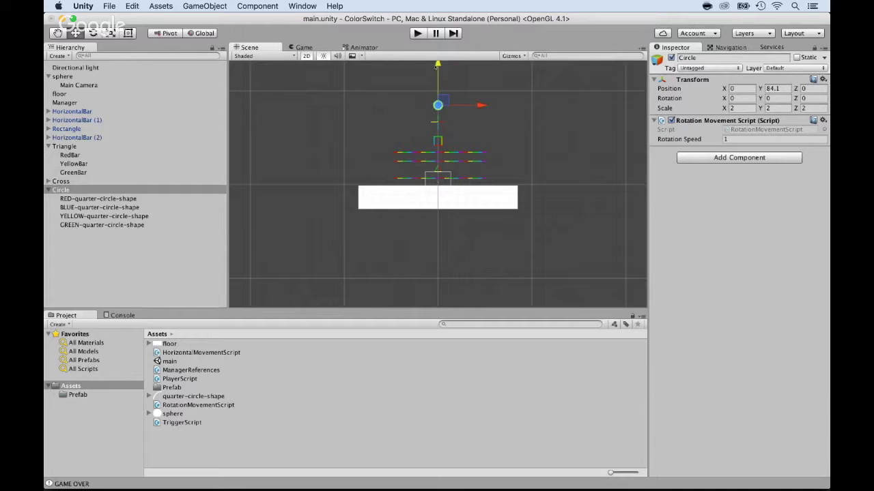
Set Circle's scale to 3 on X, Y and Z.
left_click(741, 107)
type("3")
key("Tab")
type("3")
key("Tab")
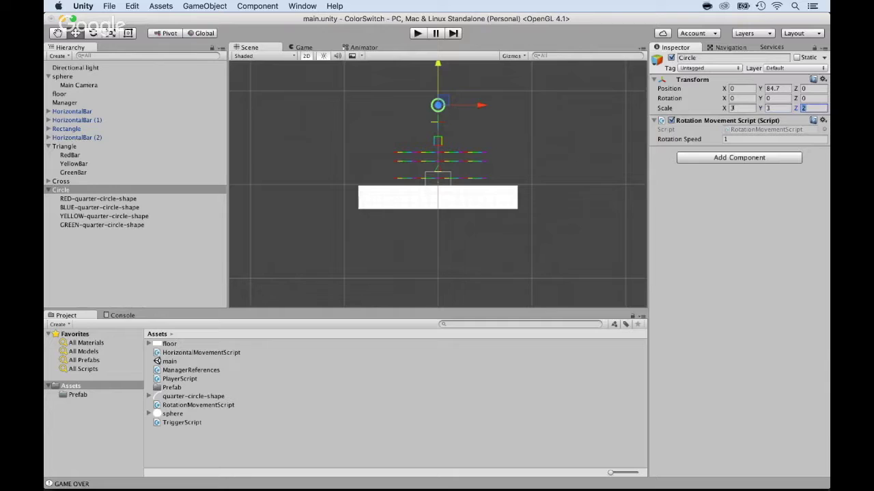
Test-play the level, bouncing the ball up through the bars, triangle, rectangle and cross to the rotating Circle.
left_click(419, 35)
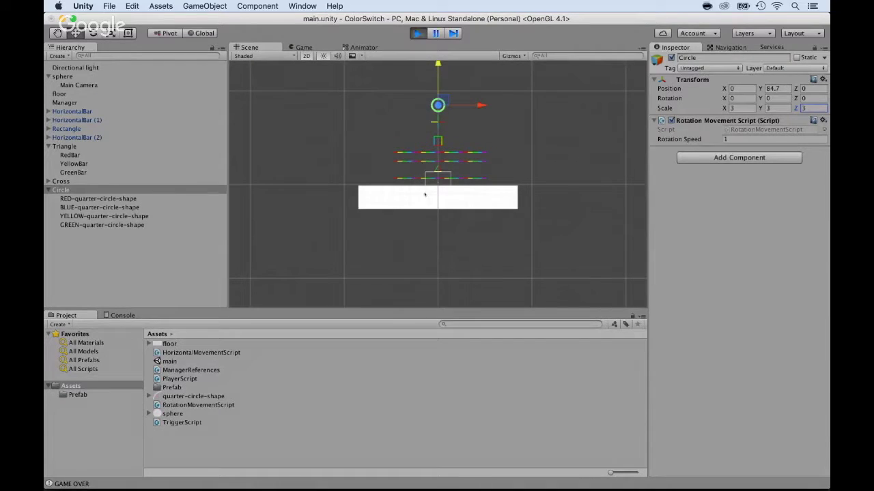
left_click(391, 213)
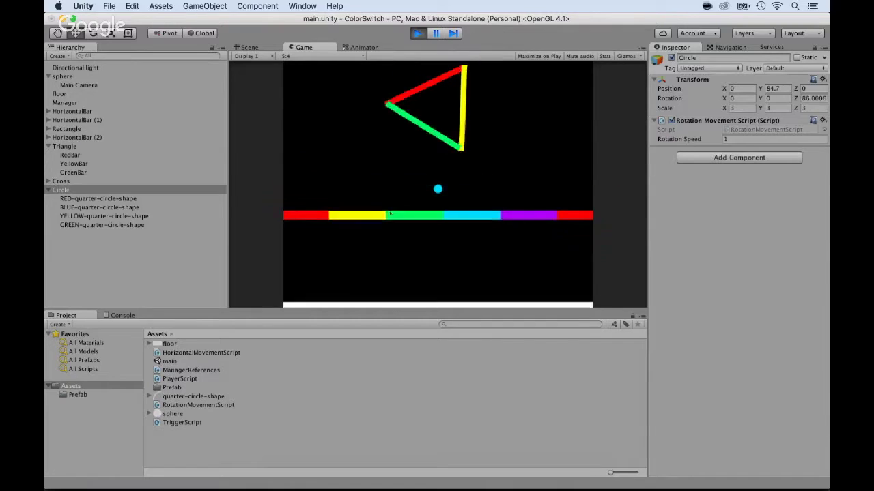
left_click(391, 214)
left_click(389, 214)
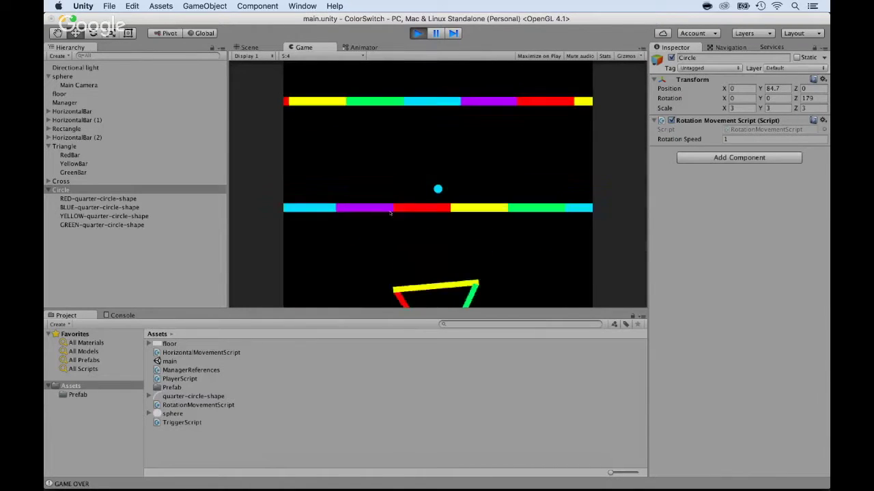
left_click(389, 213)
left_click(390, 213)
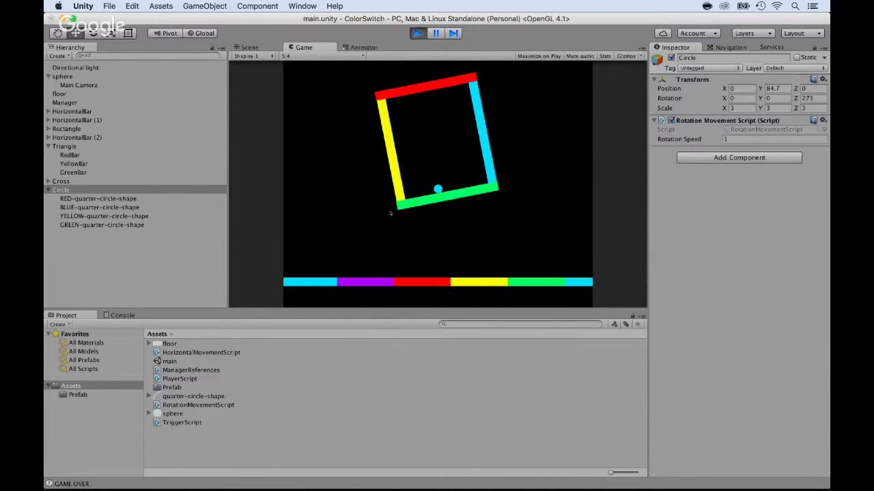
left_click(390, 214)
left_click(390, 213)
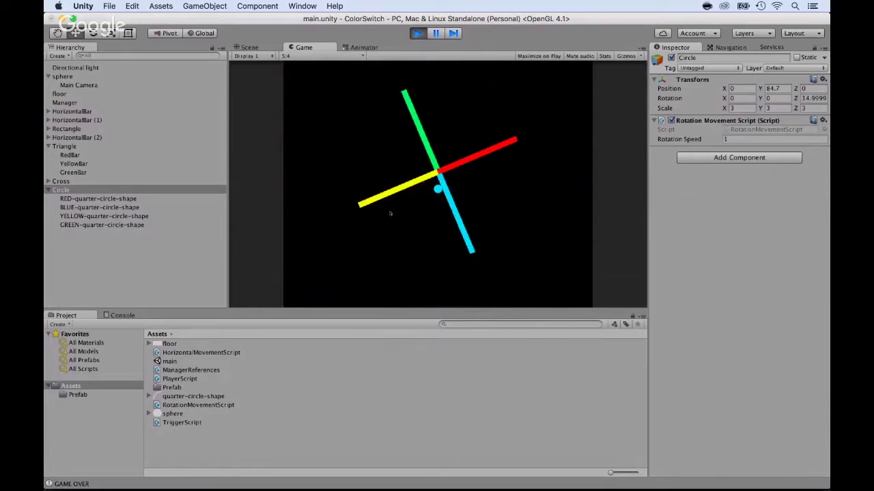
left_click(390, 214)
left_click(390, 214)
left_click(389, 214)
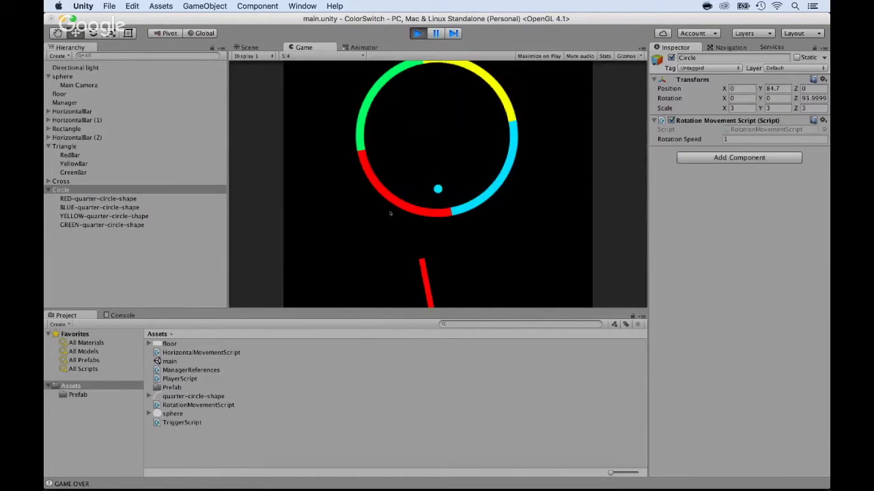
left_click(390, 214)
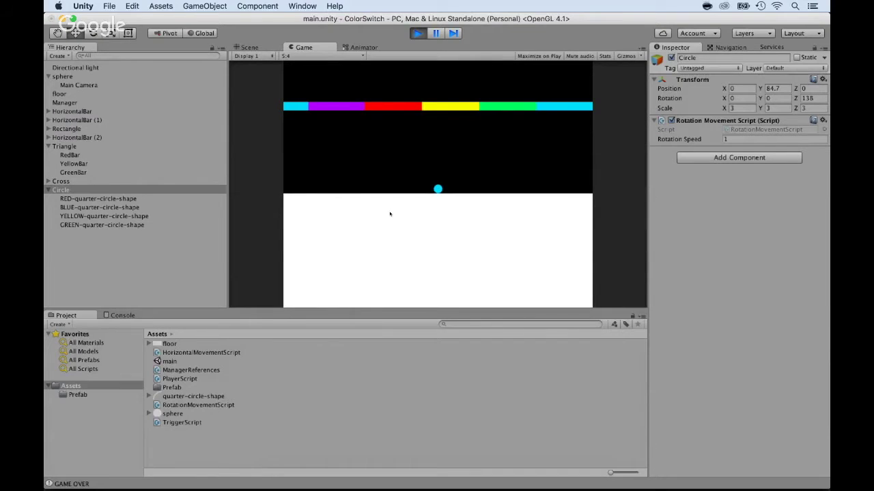
key("super+Tab")
key("super+Tab")
key("super+Tab")
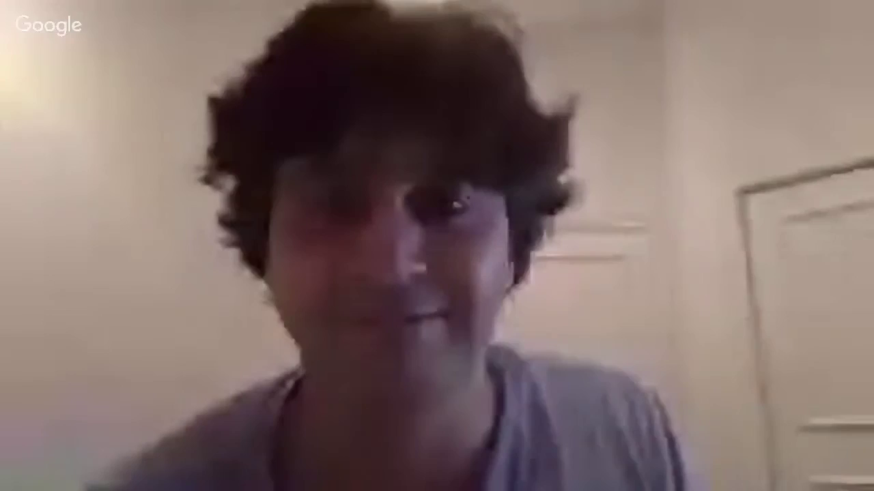